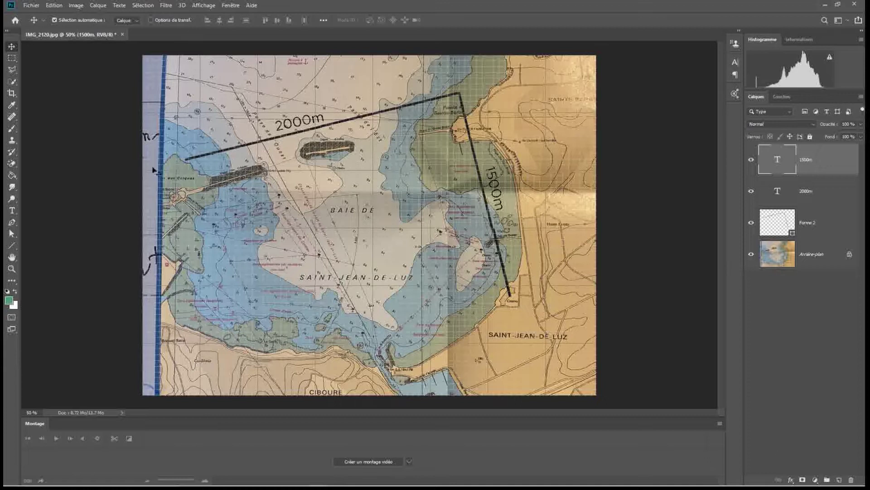
- Start cropping the nautical map photo and rotate it so the 2000m line runs horizontally, reducing the crop frame around the bay
left_click(12, 93)
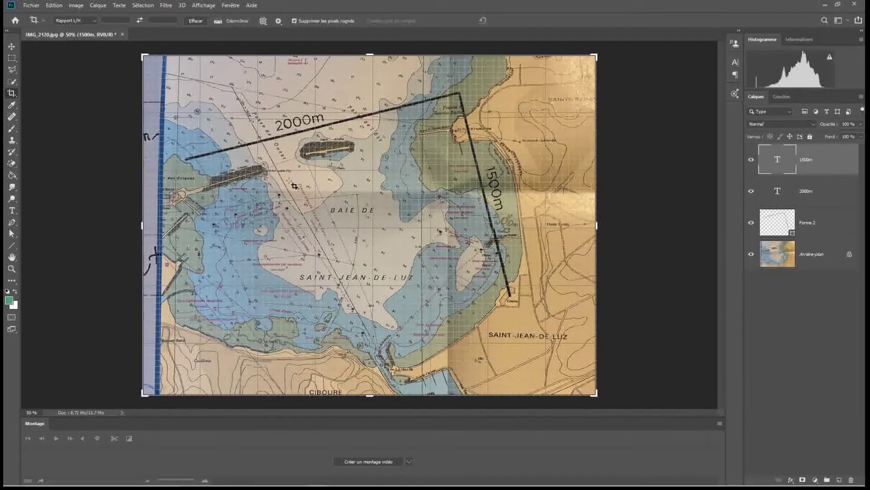
left_click_drag(606, 402, 531, 419)
left_click_drag(544, 357, 526, 347)
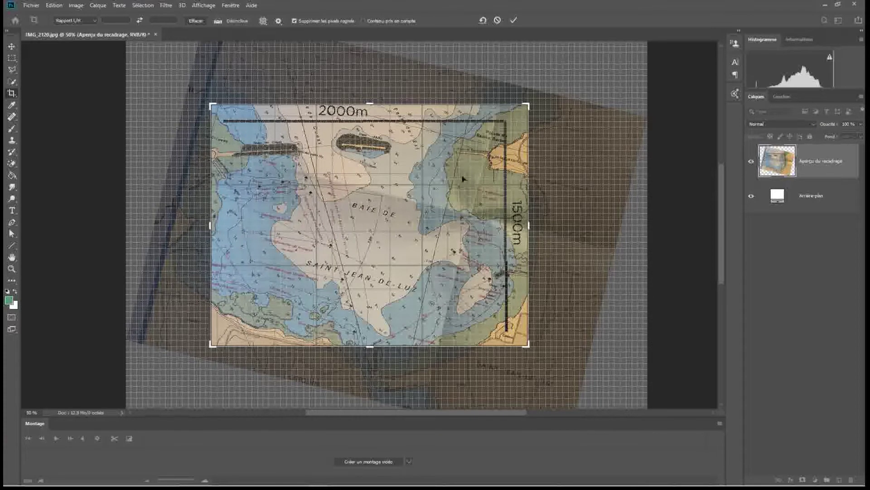
- Trim the crop frame's edges to the 2000m and 1500m reference lines and apply the crop to the map
left_click_drag(369, 103, 369, 111)
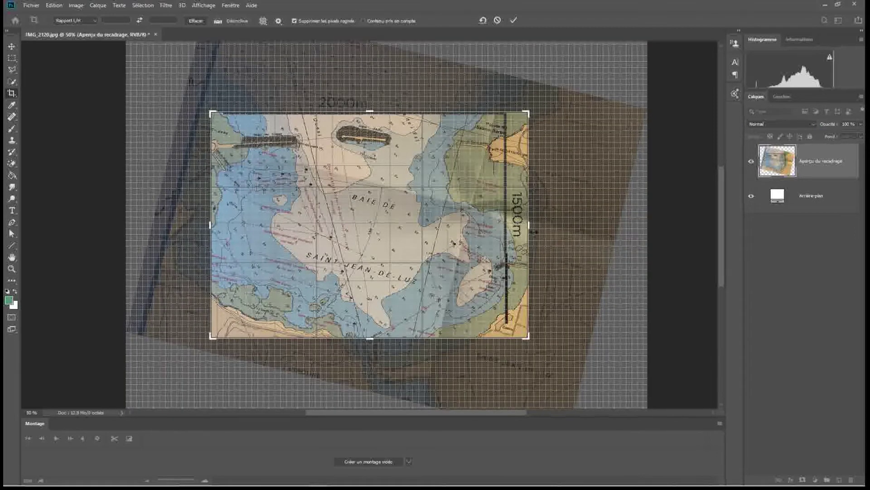
left_click_drag(526, 226, 507, 225)
left_click_drag(369, 338, 368, 331)
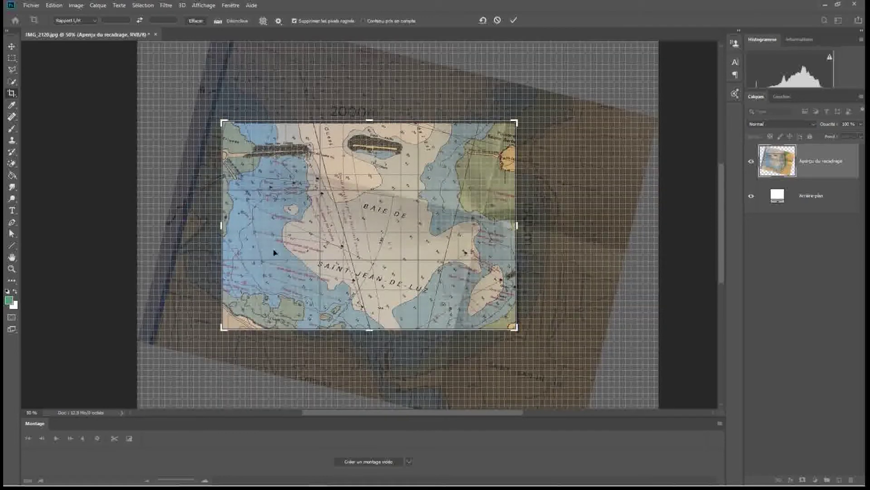
left_click_drag(221, 225, 233, 226)
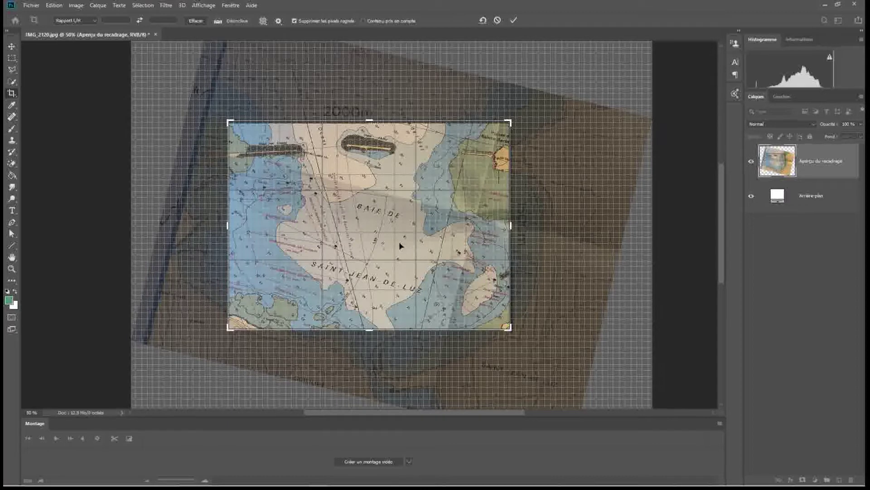
key("Return")
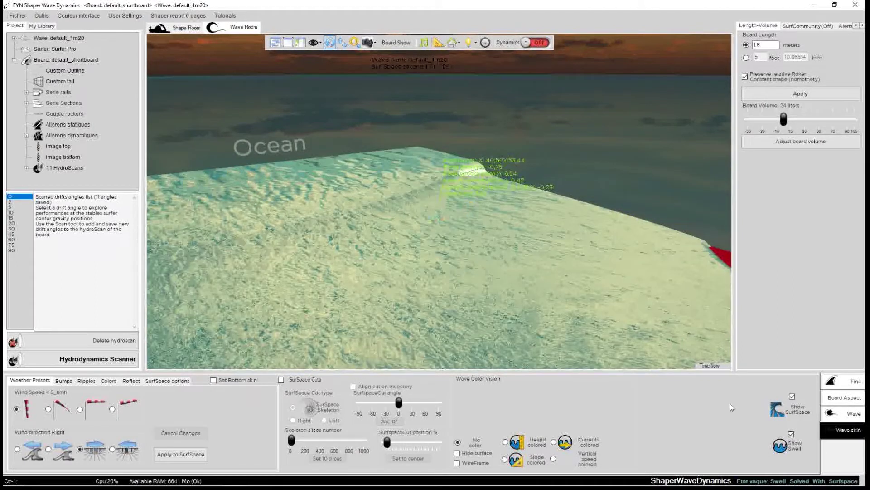
- In Shaper Wave Dynamics, hide and redisplay the swell and the SurfSpace to compare them over the seabed
left_click(791, 434)
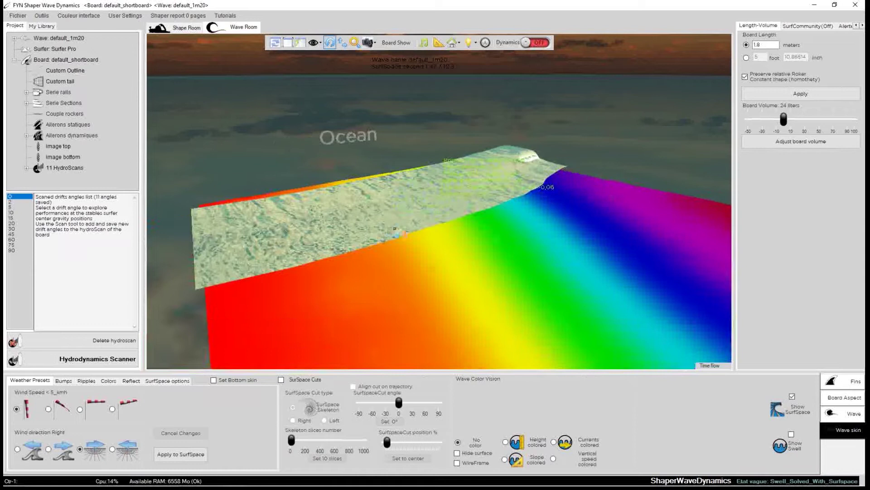
left_click(712, 365)
left_click(793, 397)
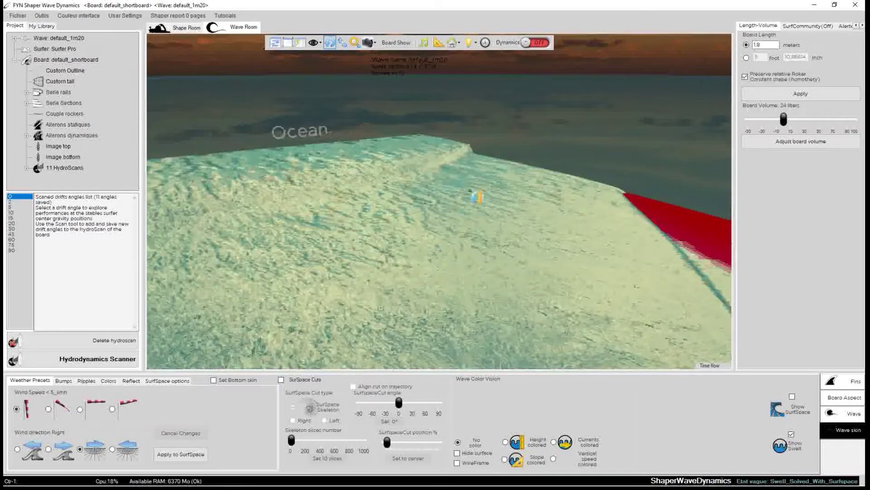
left_click(794, 402)
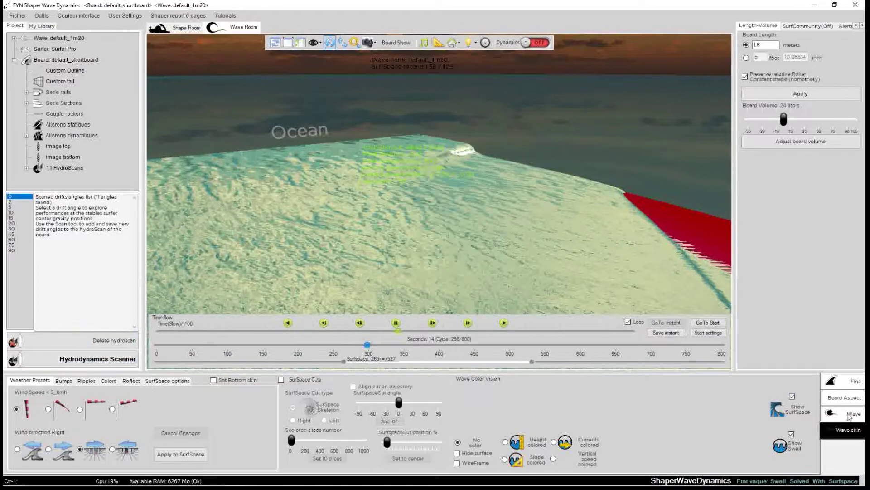
- Show the wave's bathymetry settings, probe depths at several grid points and adjust the tide variation slightly
left_click(849, 415)
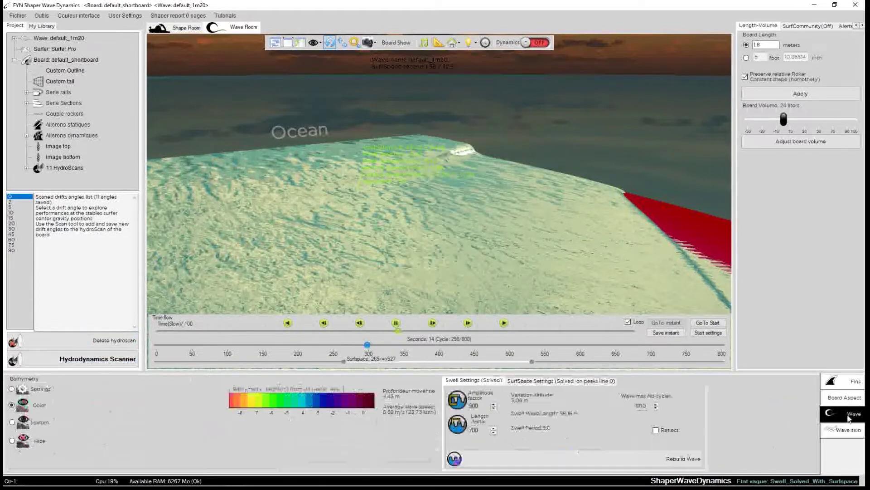
left_click(12, 389)
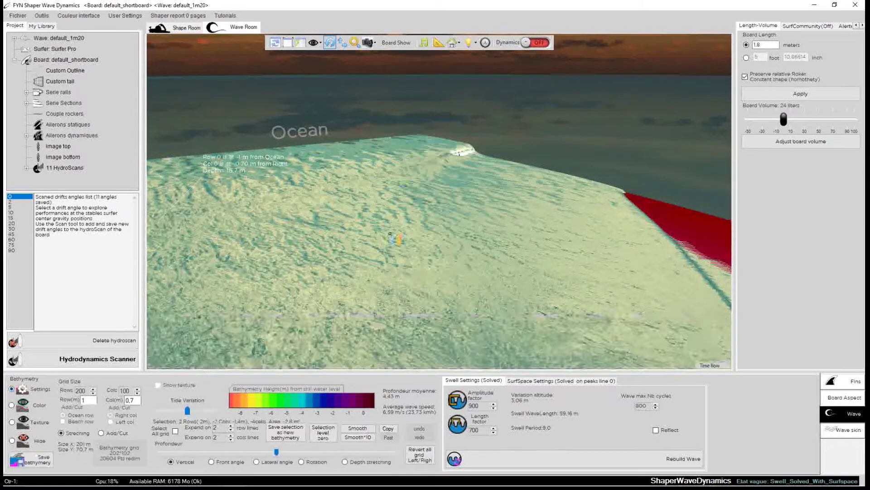
left_click_drag(498, 229, 412, 269)
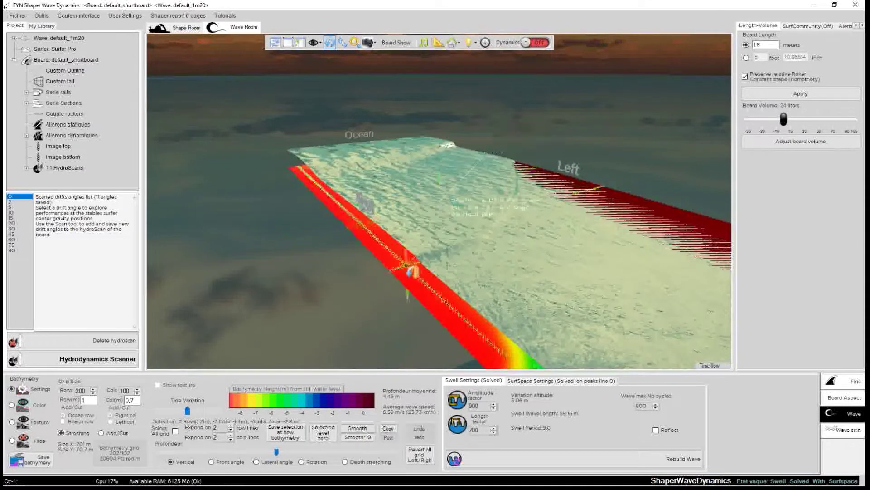
double_click(424, 184)
double_click(554, 200)
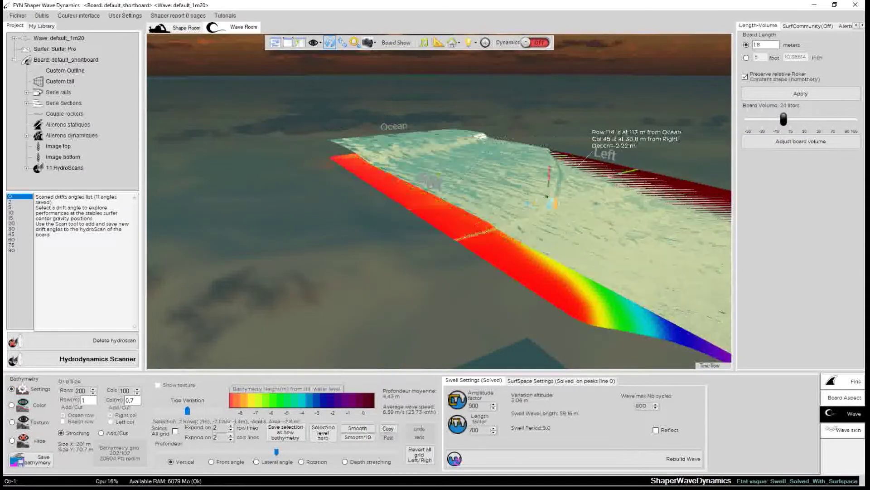
double_click(519, 220)
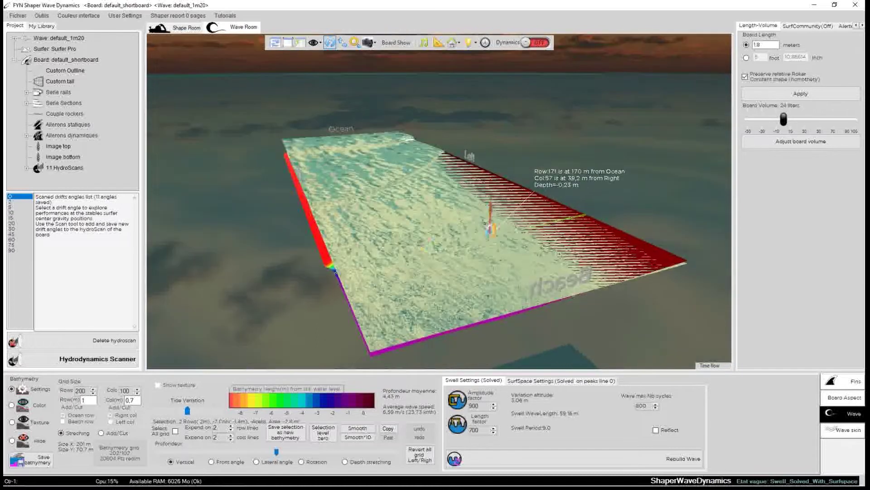
double_click(435, 188)
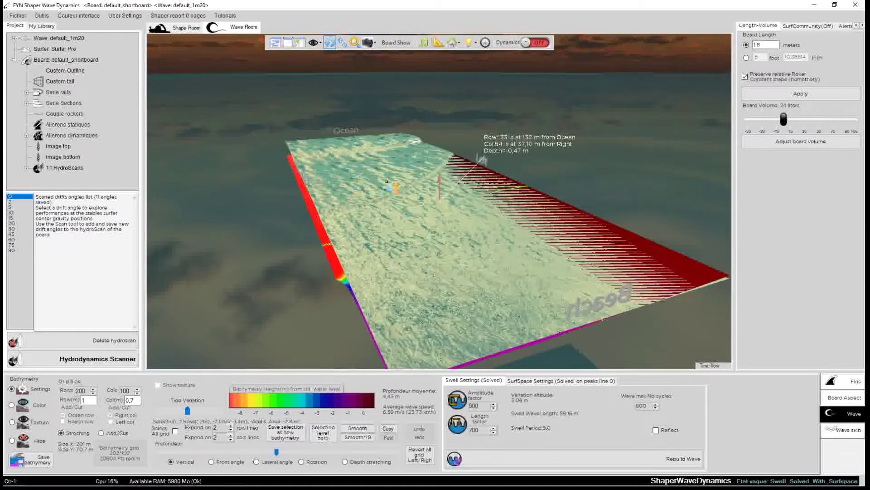
double_click(403, 187)
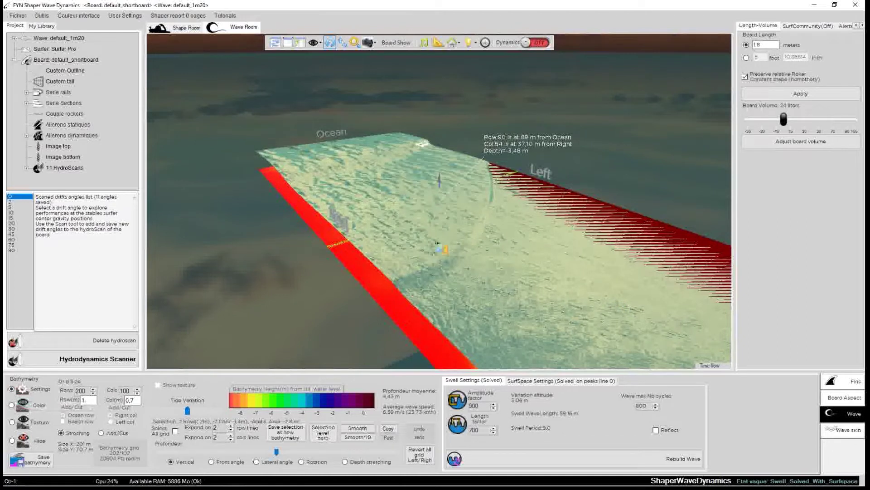
double_click(431, 213)
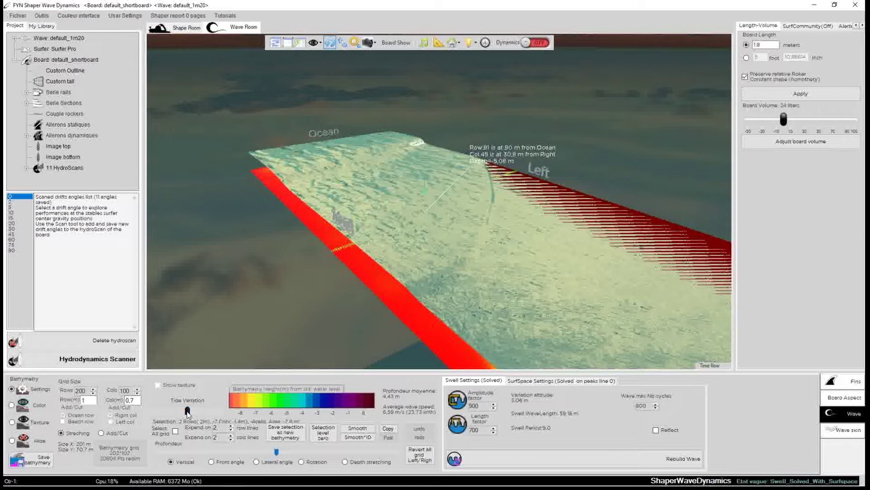
left_click_drag(187, 411, 191, 414)
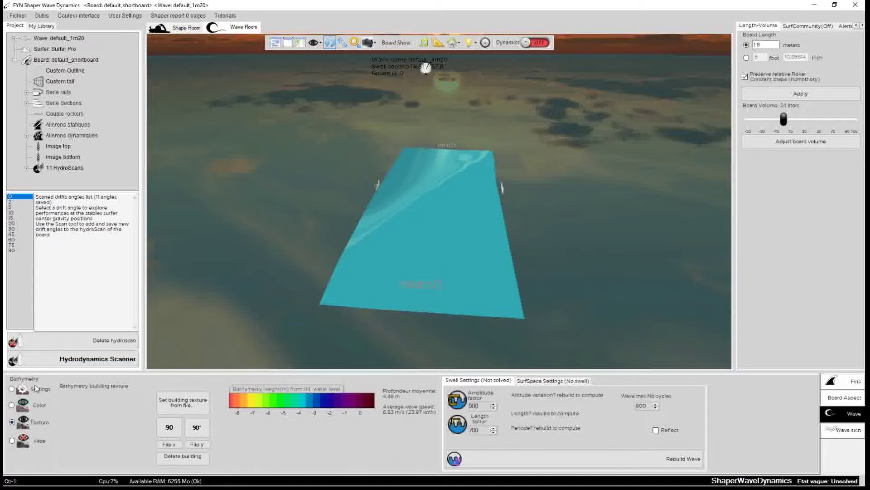
- Set the bathymetry building texture to baie_st_jean.jpg from the modelisation_st_jean_luz folder
left_click(13, 421)
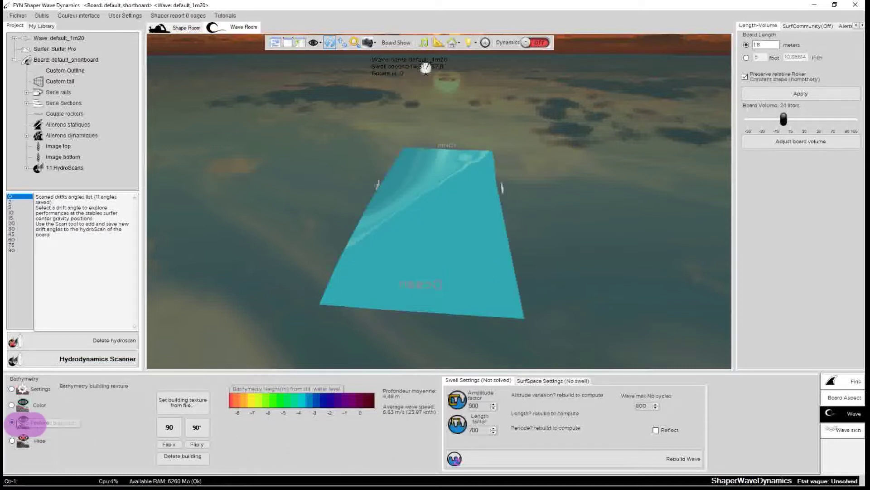
left_click(180, 408)
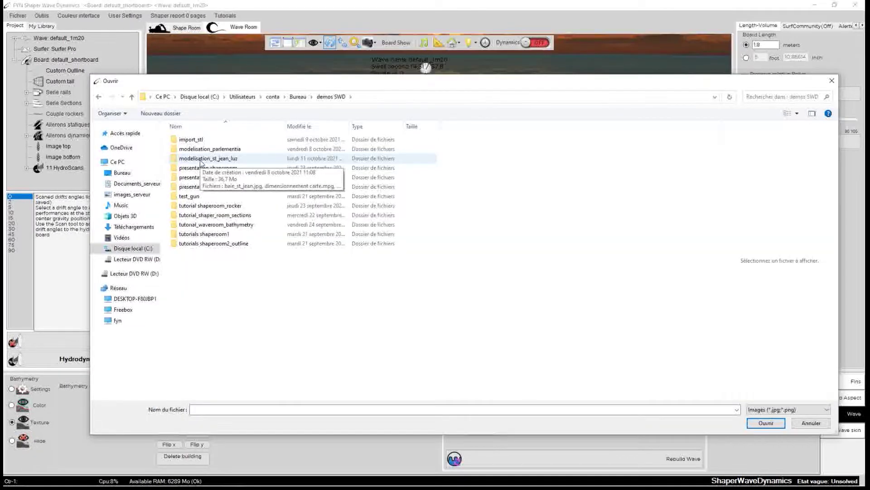
double_click(201, 160)
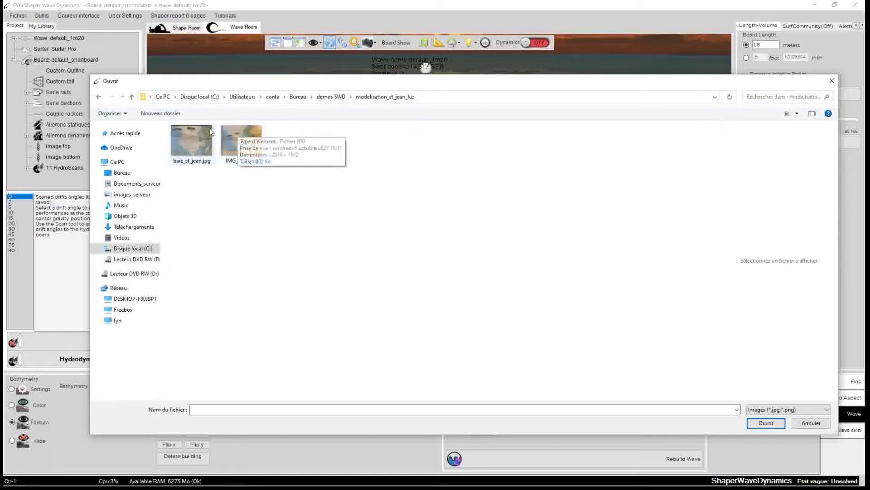
double_click(191, 138)
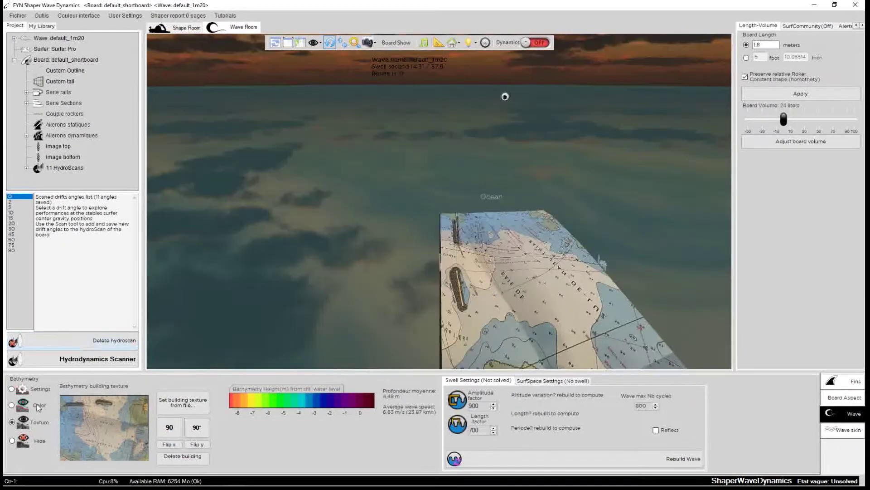
- Overlay the map texture on the coloured depth grid in the bathymetry settings
left_click(22, 390)
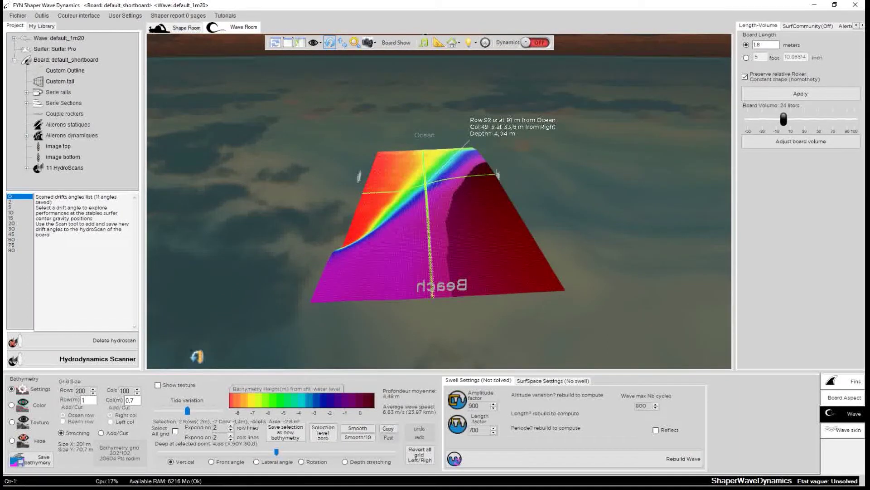
left_click(159, 385)
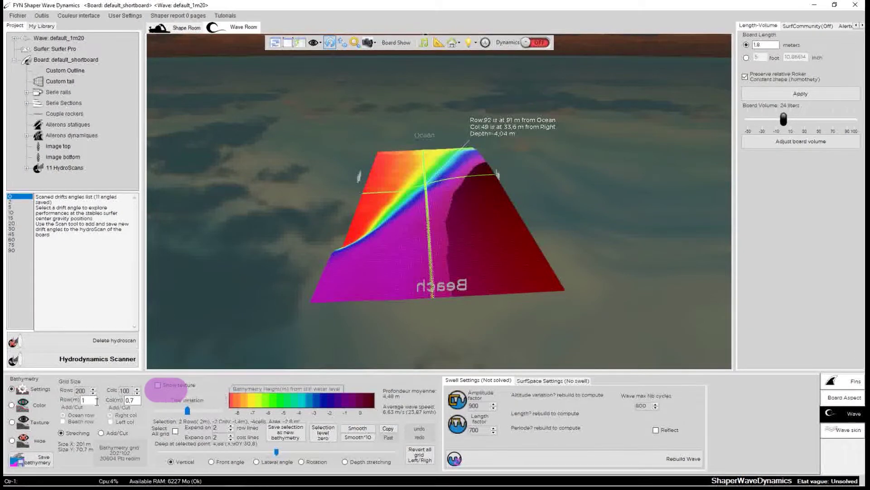
left_click(157, 385)
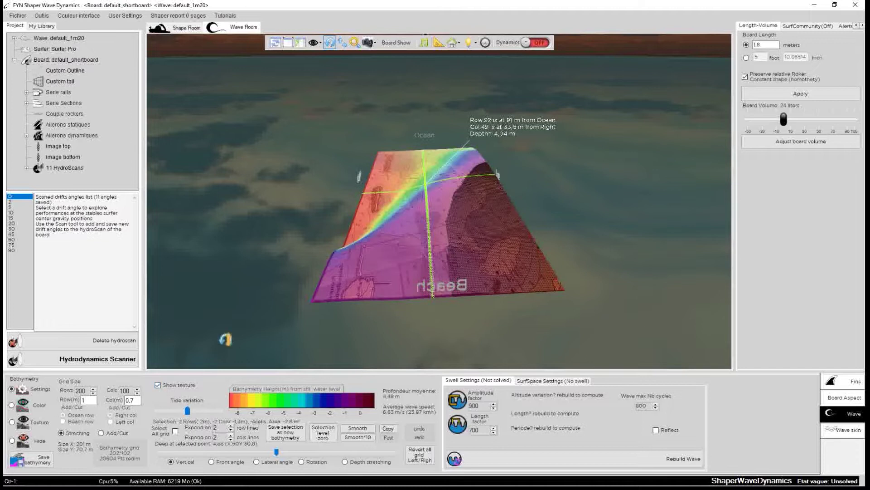
left_click_drag(435, 216, 401, 191)
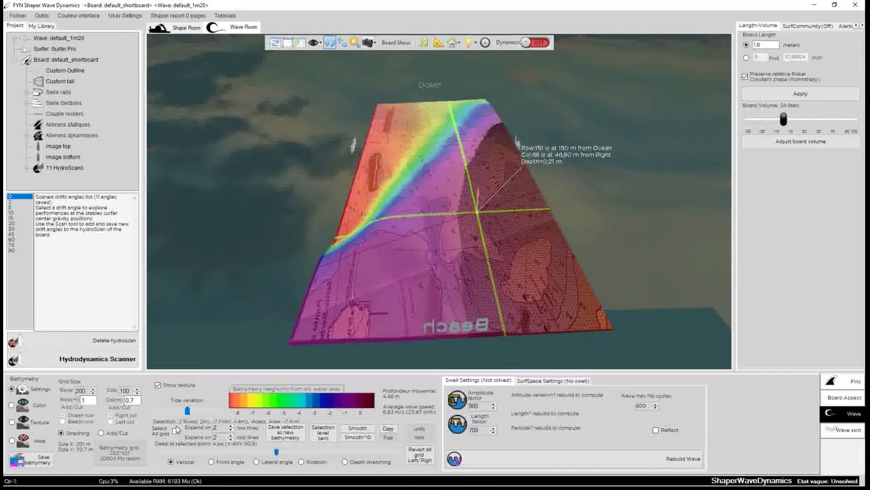
- Rotate the bathymetry building texture by 90° and flip it in Y so the breakwaters lie on the ocean side
left_click(39, 424)
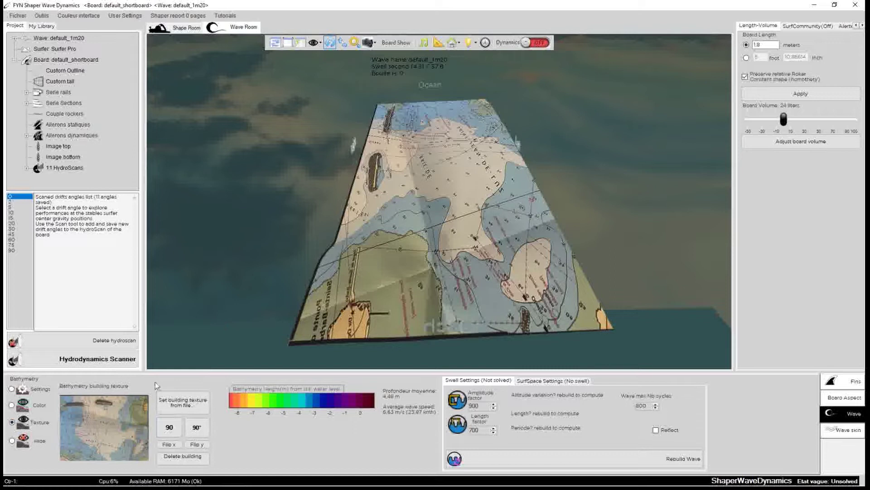
left_click(196, 431)
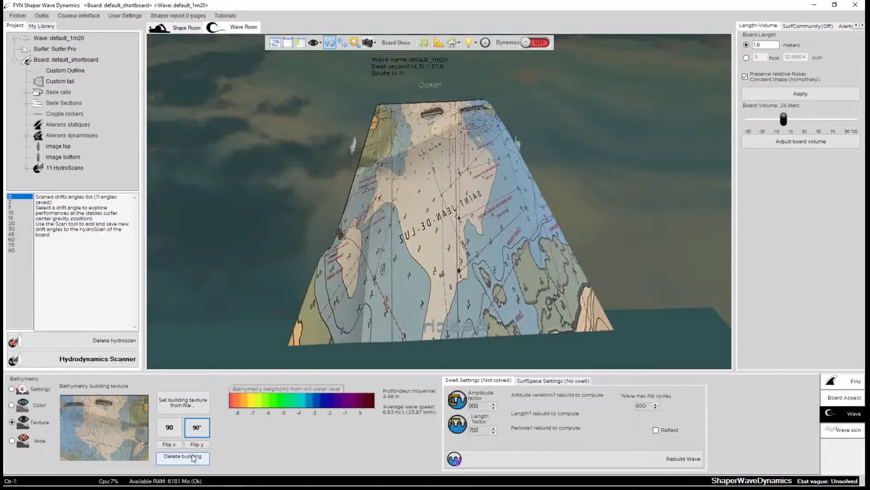
left_click(176, 445)
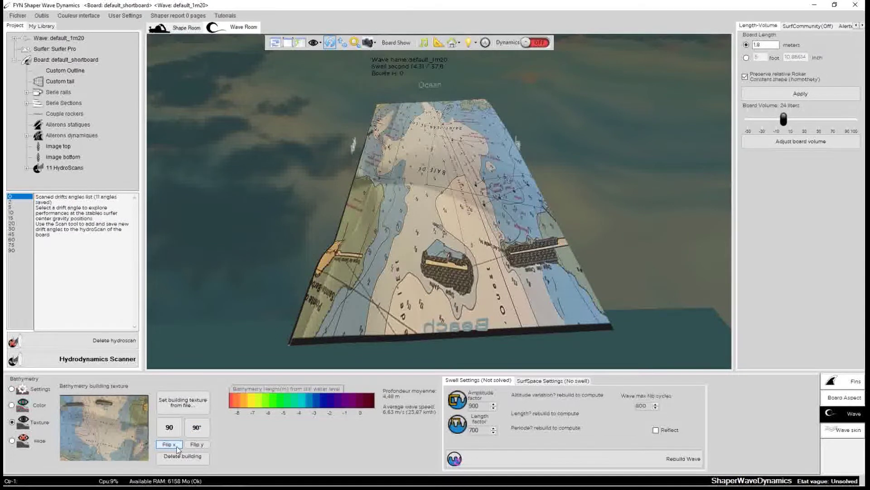
left_click(176, 445)
left_click(196, 444)
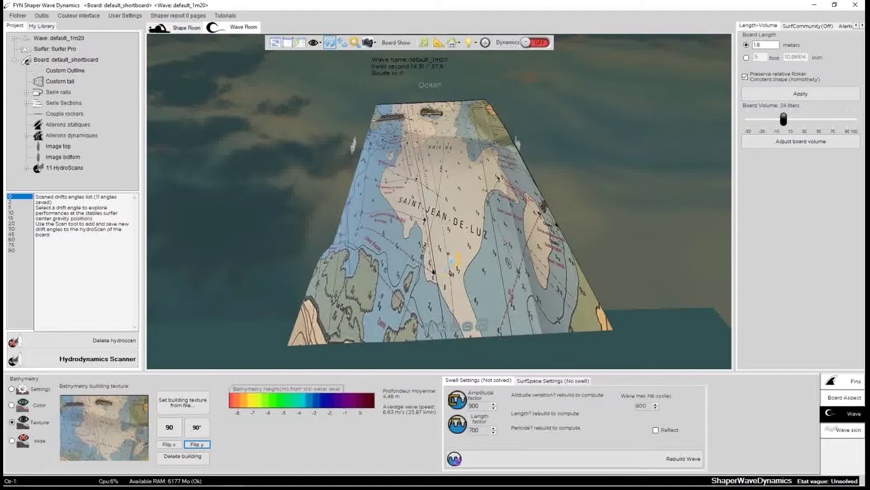
- Check the map's orientation on the seabed and return to the bathymetry grid settings
left_click_drag(464, 188, 442, 211)
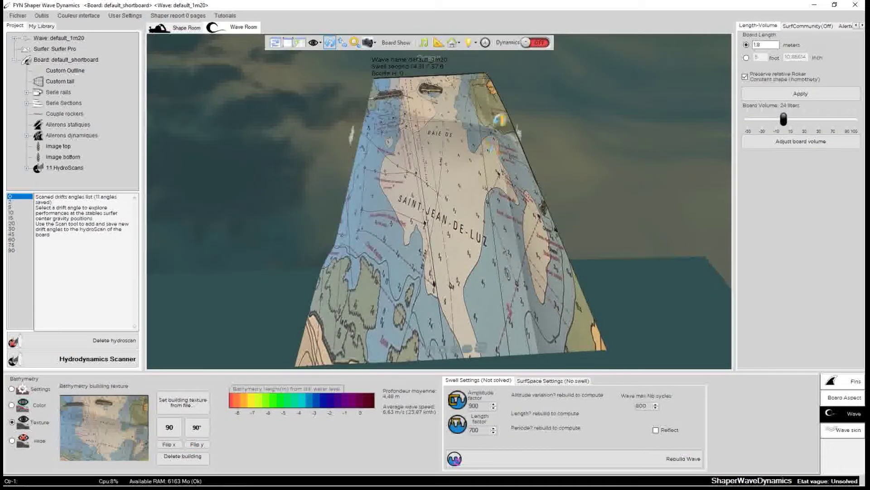
left_click_drag(459, 181, 435, 215)
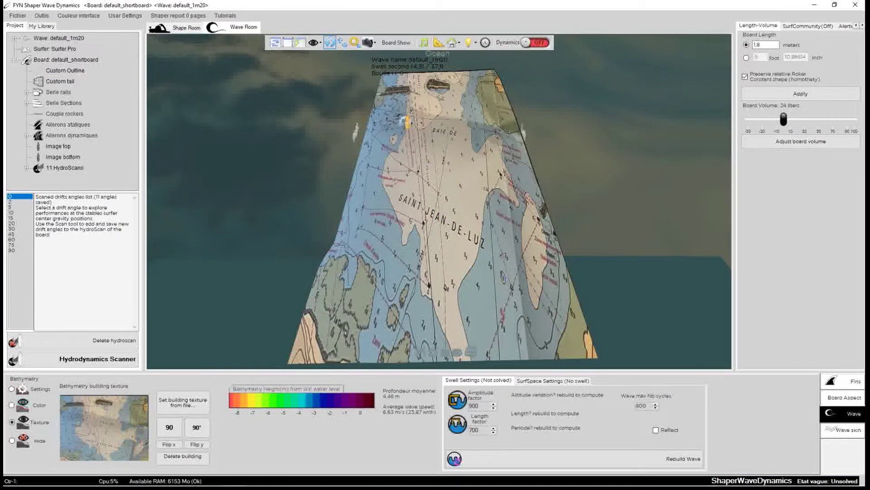
scroll(436, 161, "down", 5)
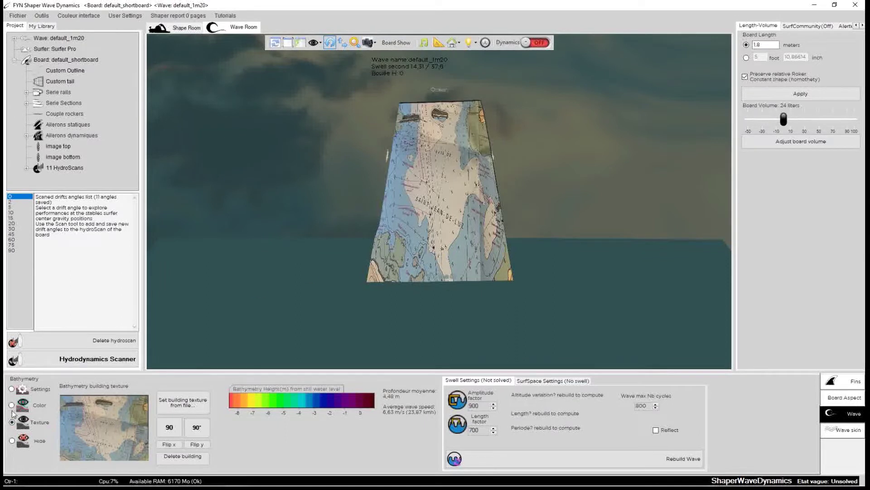
left_click(12, 389)
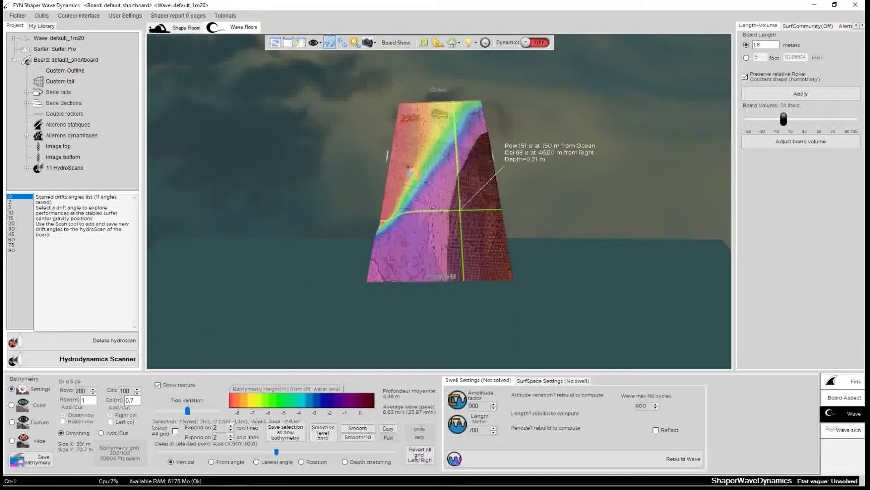
scroll(435, 175, "up", 3)
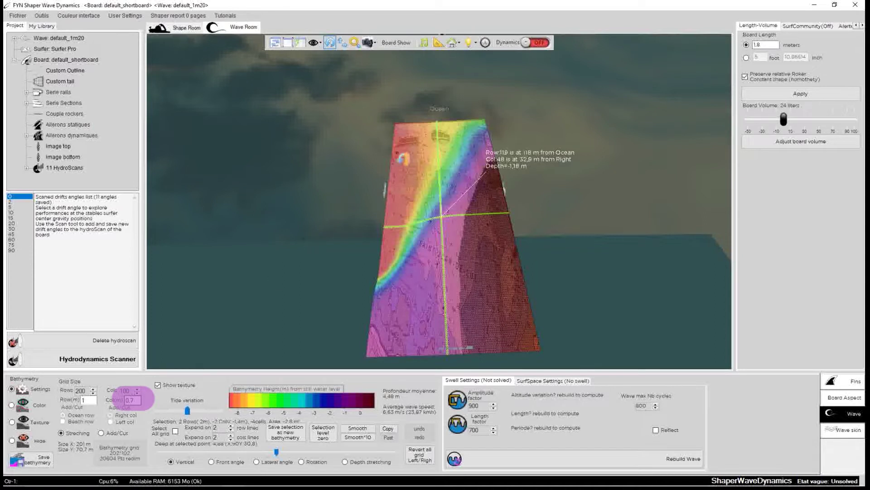
- Set the bathymetry grid's column spacing to 20 m to widen the seabed for the bay
left_click(135, 401)
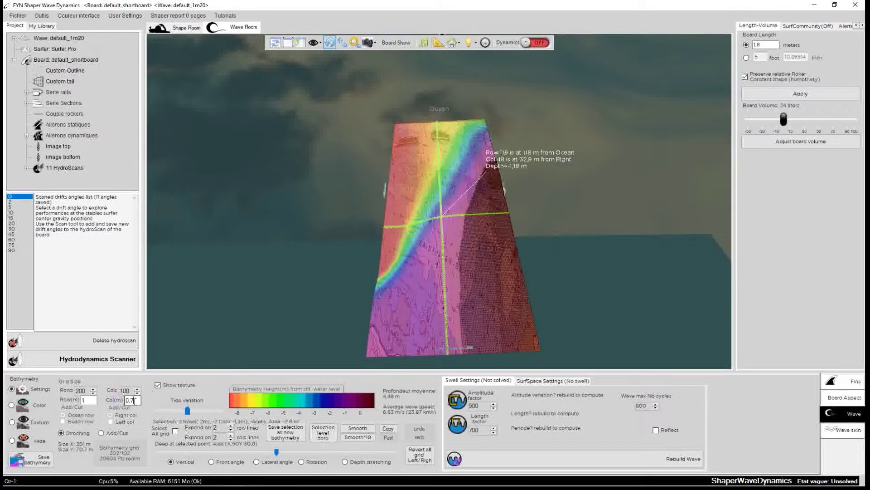
type("2")
key("Return")
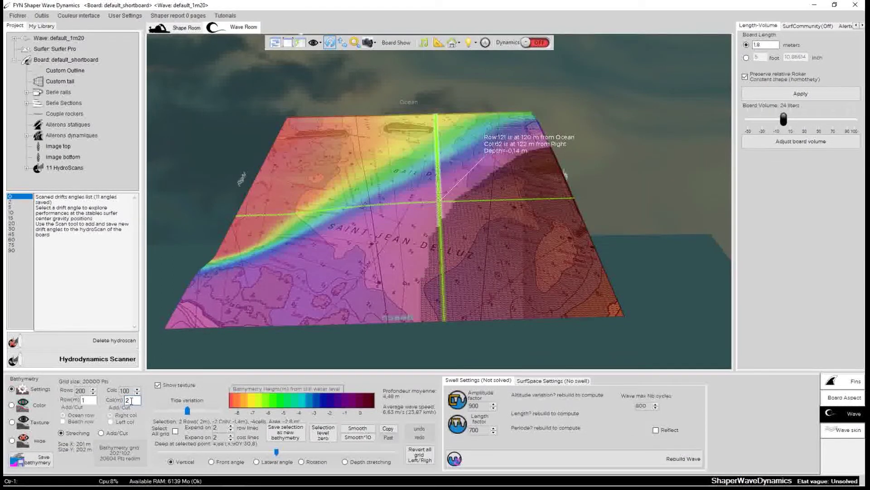
type("0")
left_click(550, 191)
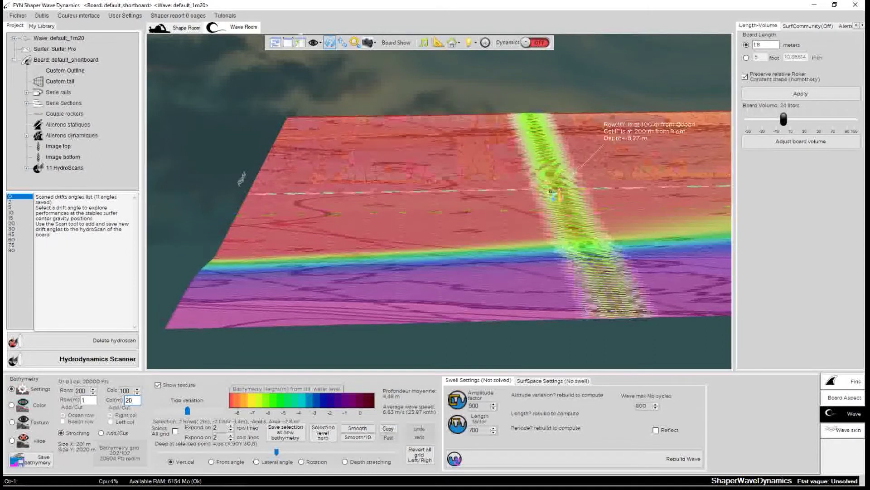
- Set the bathymetry grid's row spacing to 7.5 m after trying 10, 8 and 7 m
left_click(91, 402)
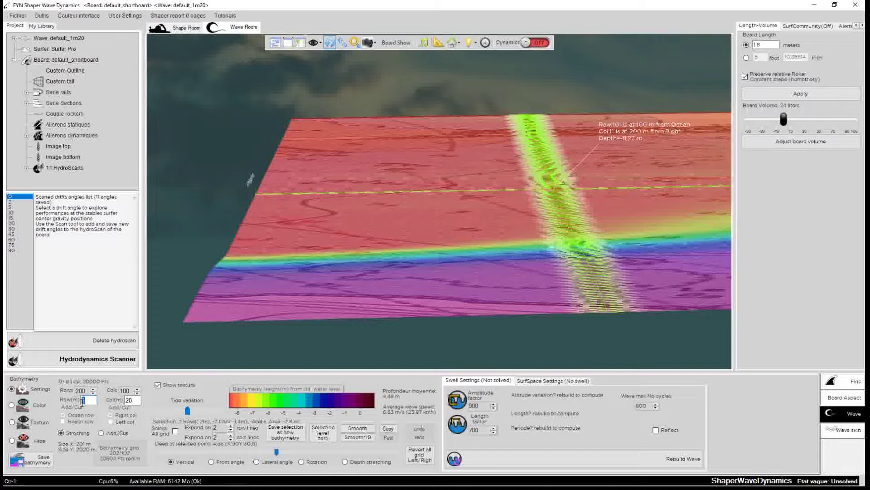
left_click(83, 401)
type("0")
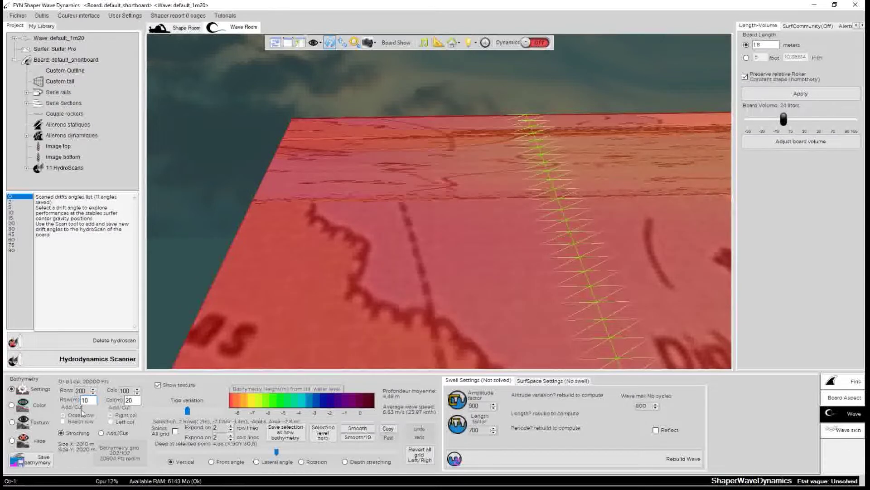
key("BackSpace")
key("BackSpace")
type("8")
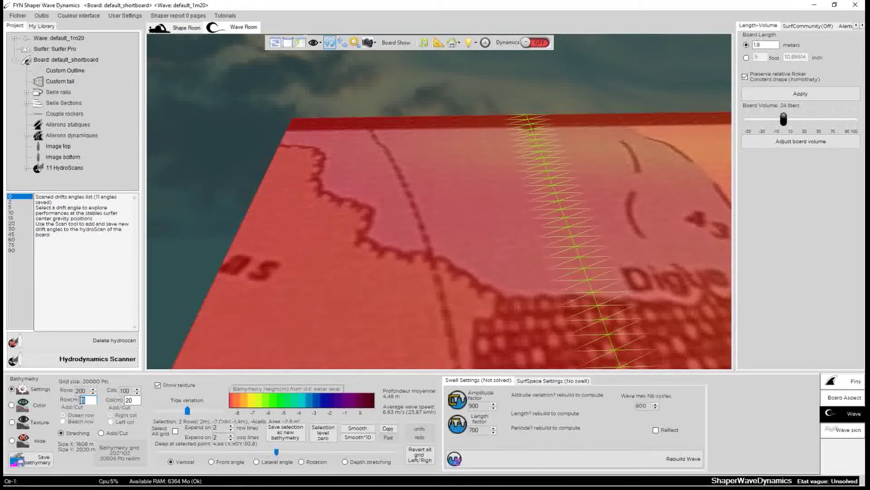
type("7")
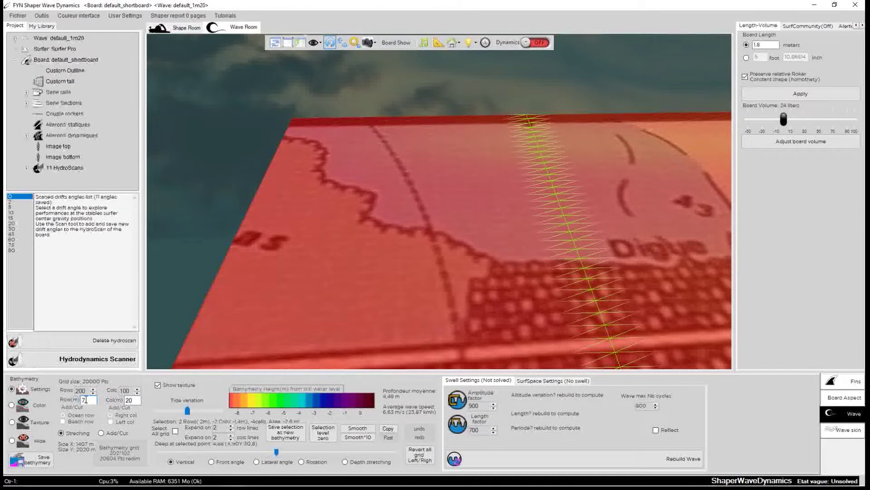
type(".5")
left_click(73, 452)
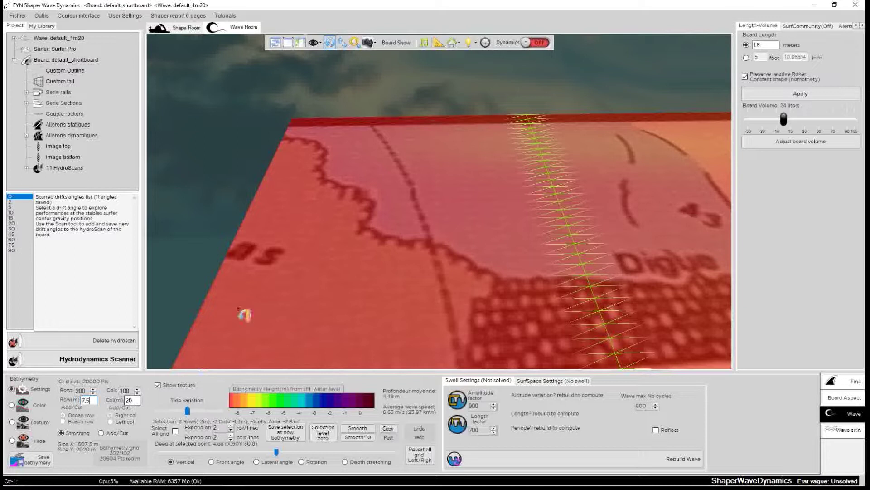
- Examine the resized grid from several angles to check the bay map's proportions and the position of its breakwaters
left_click(611, 234)
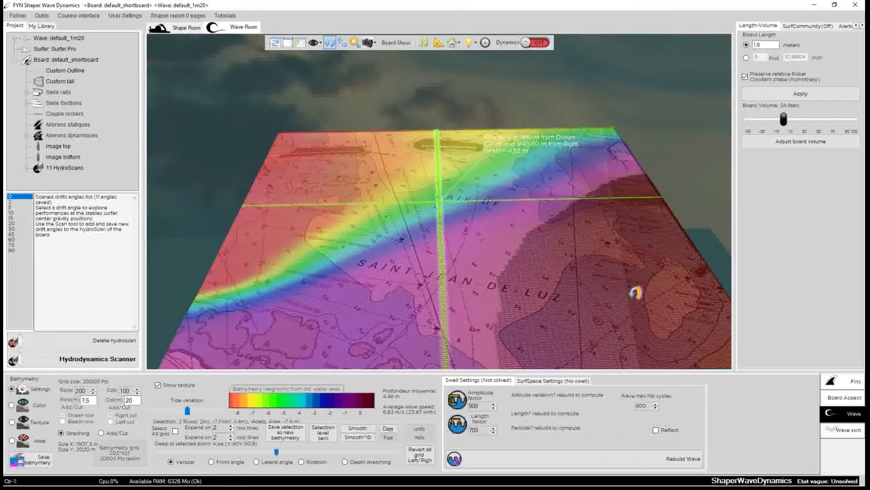
left_click(478, 275)
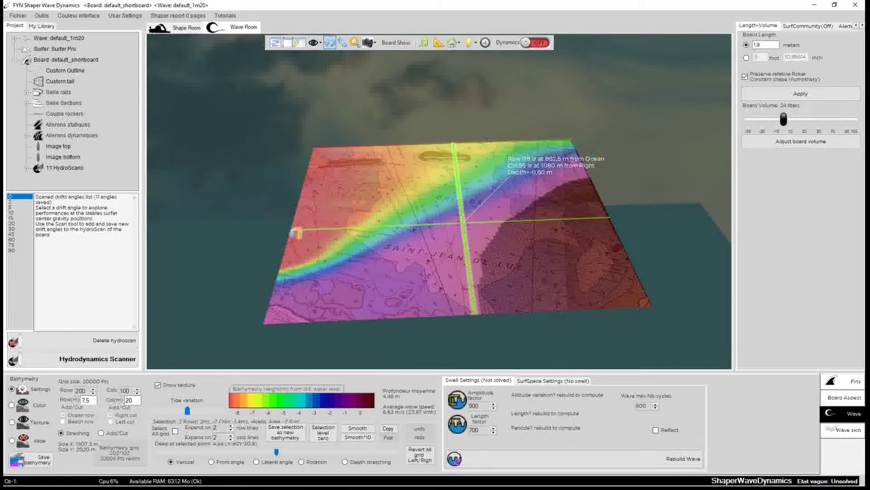
left_click(433, 227)
left_click(400, 178)
left_click(485, 251)
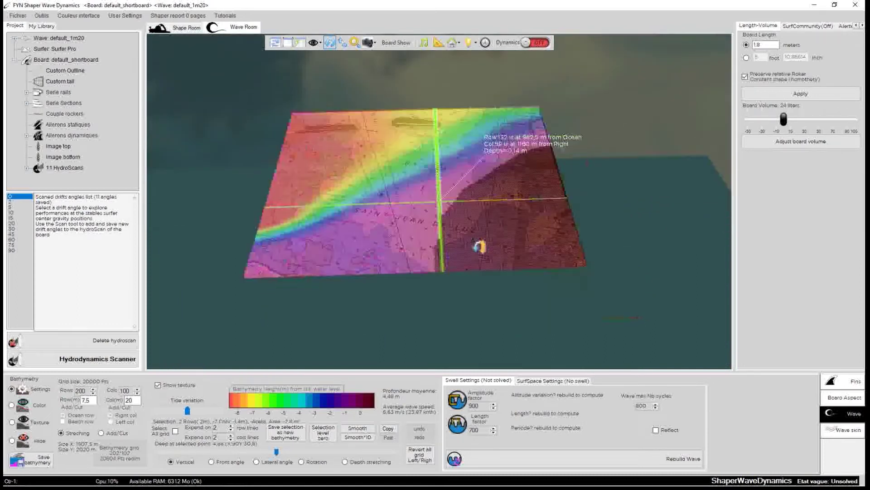
left_click(402, 157)
left_click(405, 179)
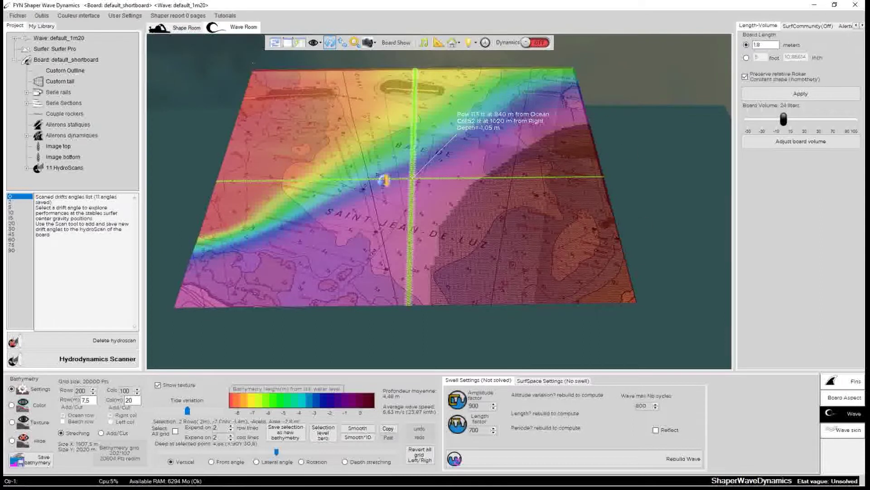
left_click(398, 176)
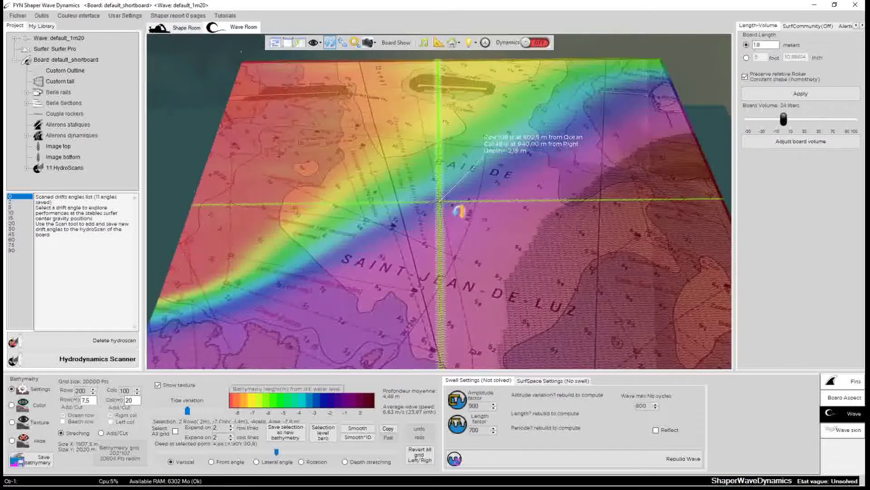
scroll(458, 228, "up", 5)
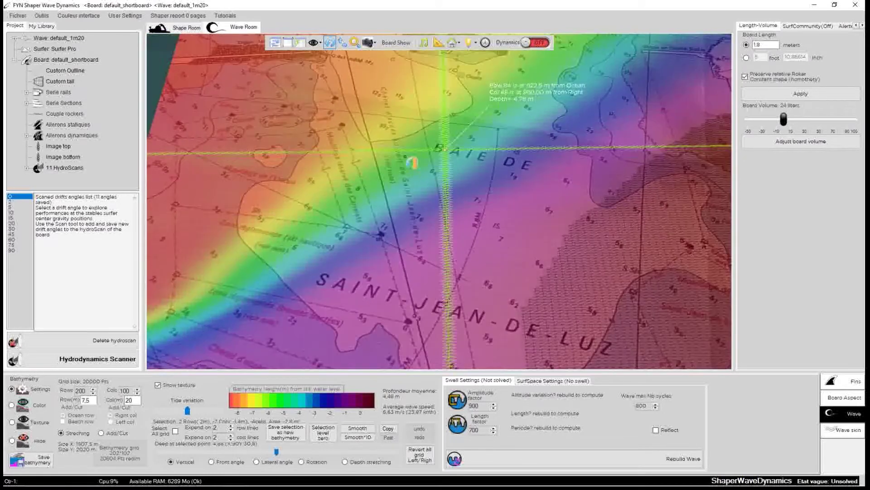
scroll(439, 222, "down", 3)
left_click(501, 207)
scroll(502, 209, "down", 2)
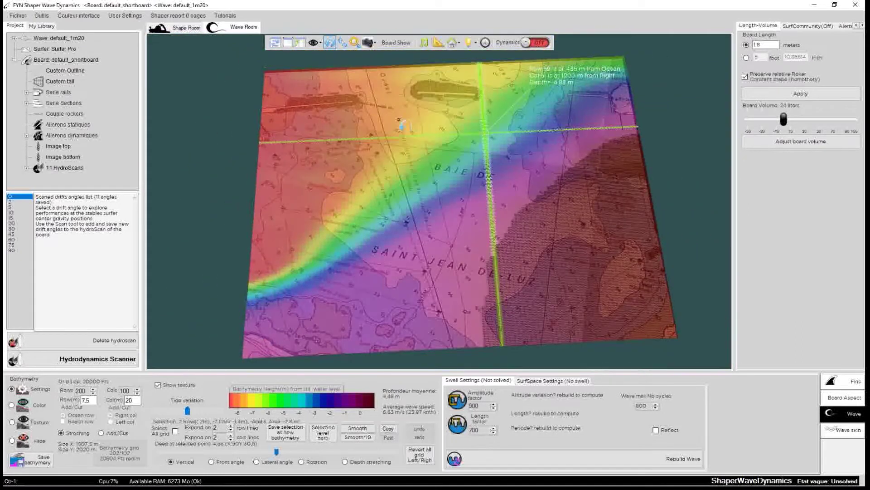
left_click(459, 211)
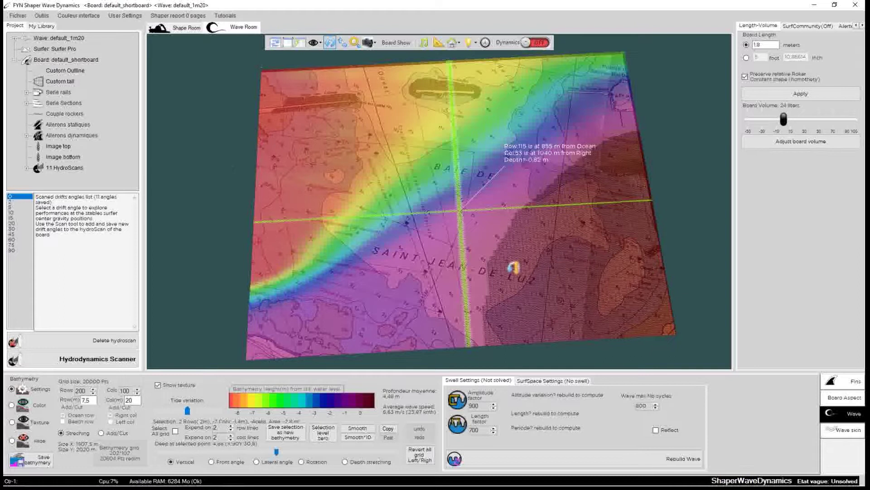
left_click(476, 239)
scroll(476, 239, "up", 1)
scroll(419, 183, "up", 1)
scroll(410, 154, "down", 2)
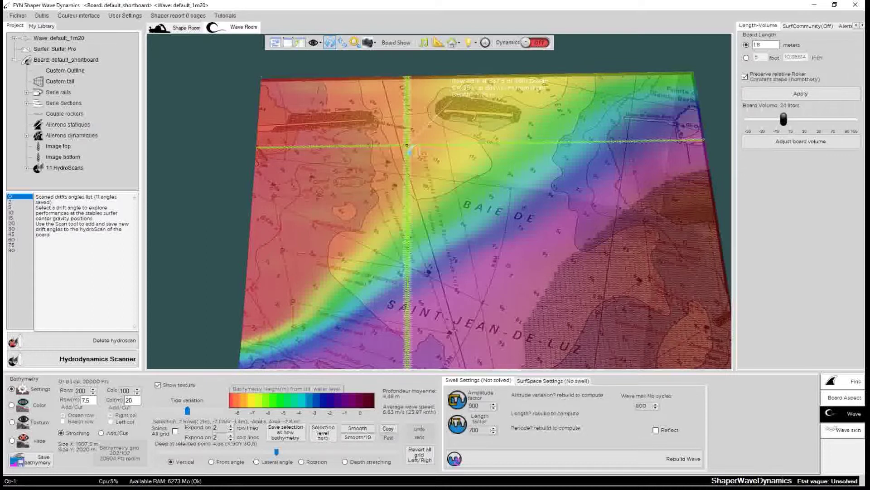
scroll(517, 259, "up", 1)
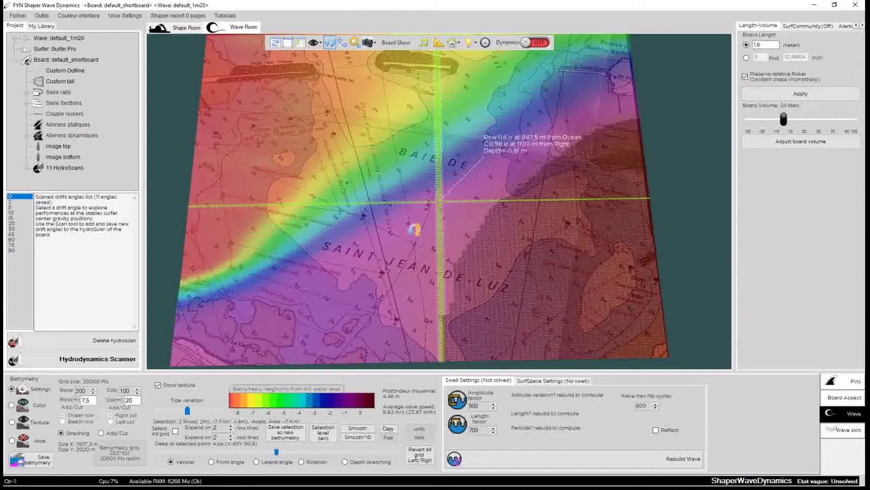
scroll(414, 230, "up", 1)
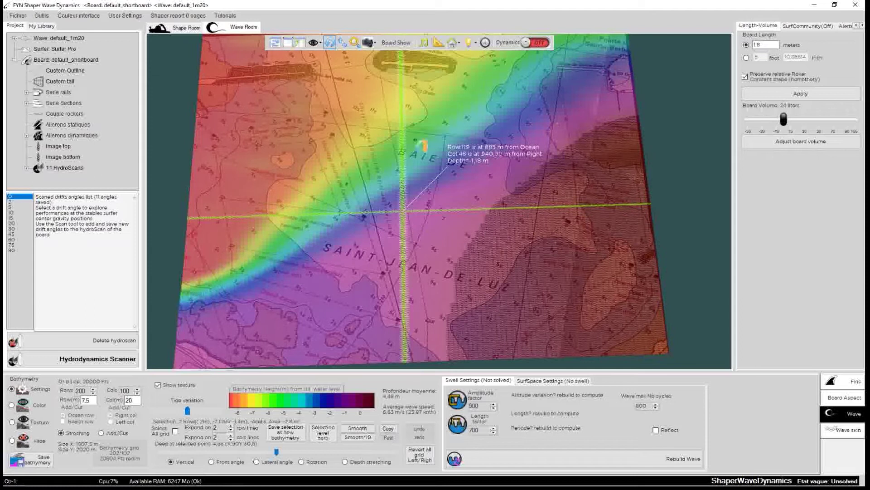
- Select the whole bathymetry grid and level it to zero to obtain a flat seabed
left_click(175, 432)
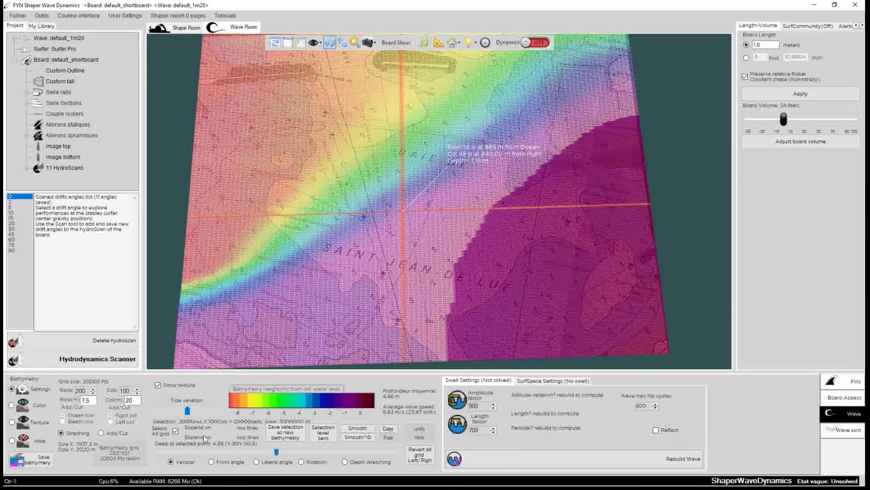
left_click(322, 435)
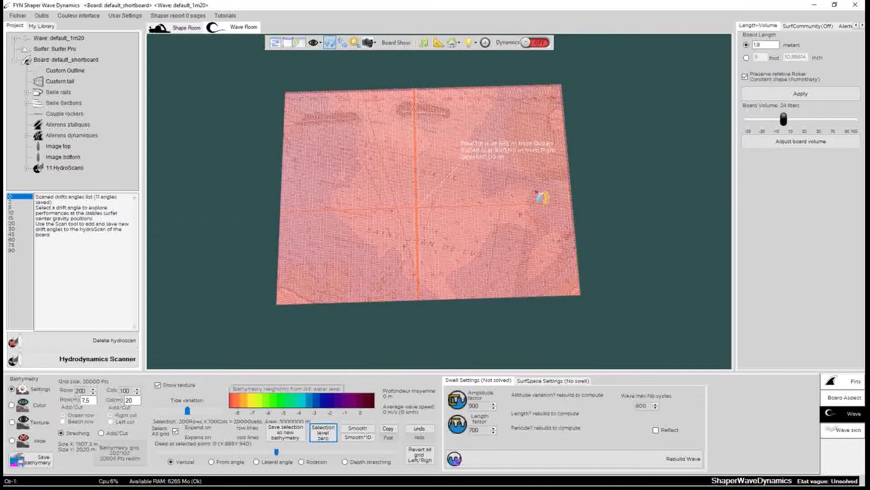
left_click_drag(417, 180, 289, 159)
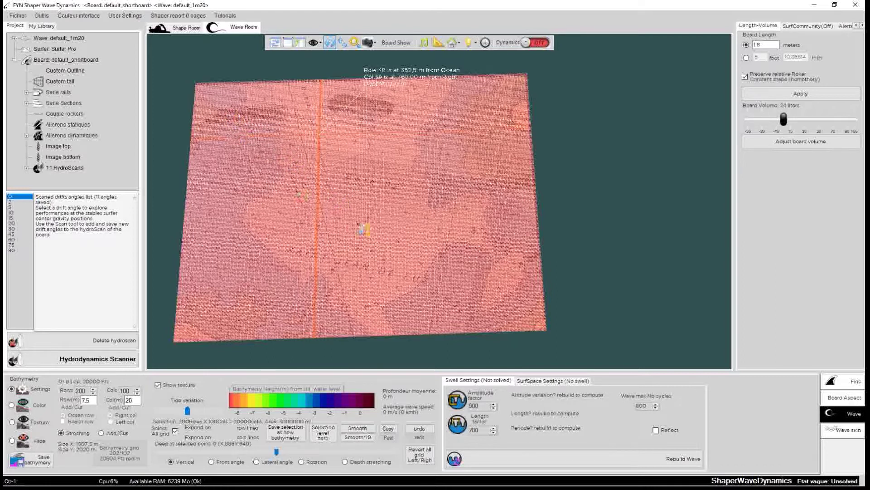
left_click_drag(358, 224, 439, 225)
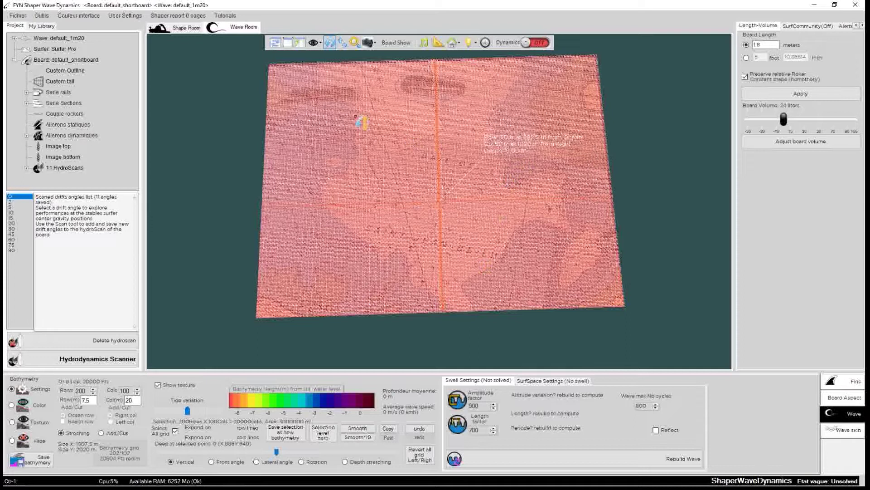
- Clear the whole-grid selection near the Digue des Criquas and expand the point selection to 3 row lines and 3 column lines
scroll(393, 108, "up", 6)
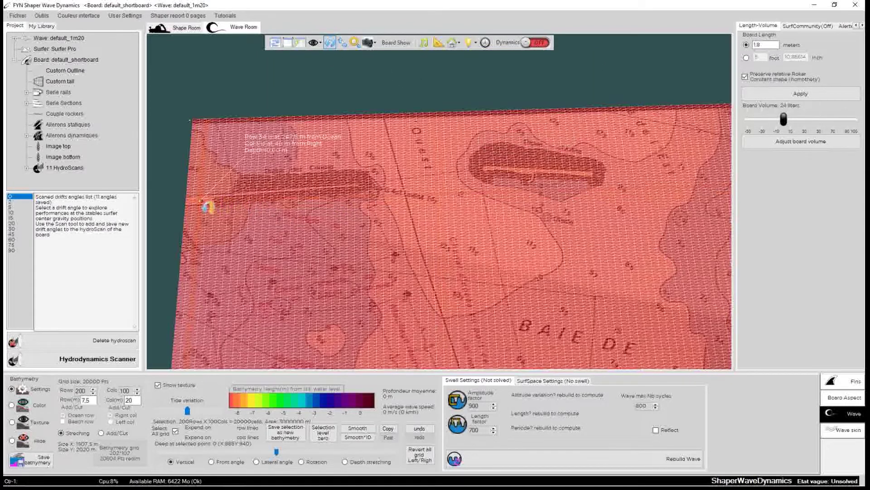
scroll(398, 203, "down", 2)
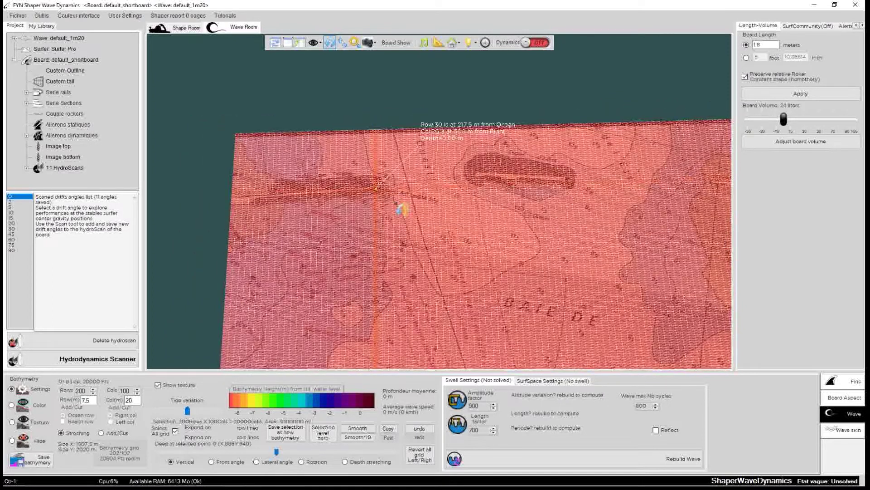
scroll(394, 202, "up", 2)
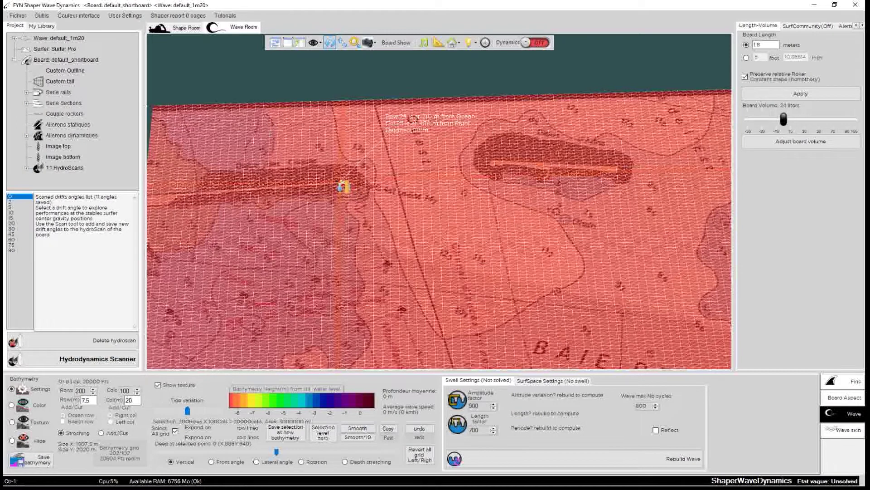
scroll(343, 186, "up", 1)
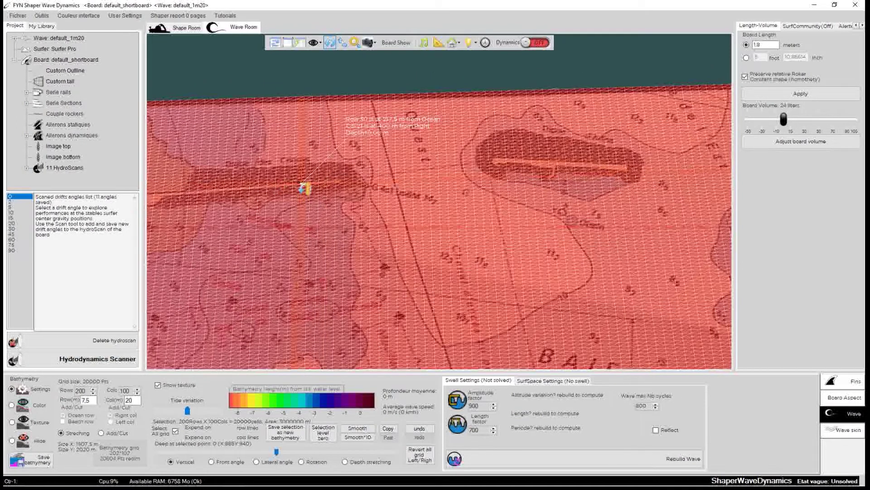
left_click_drag(305, 188, 247, 442)
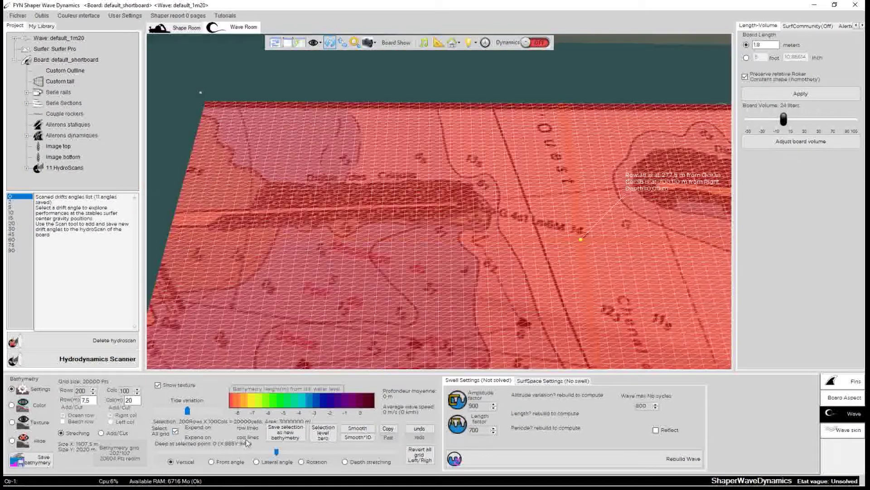
left_click(175, 432)
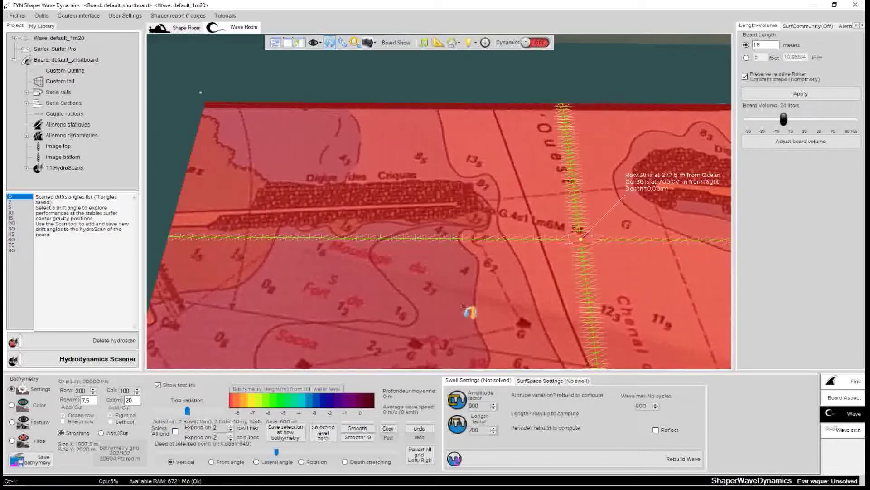
left_click(560, 270)
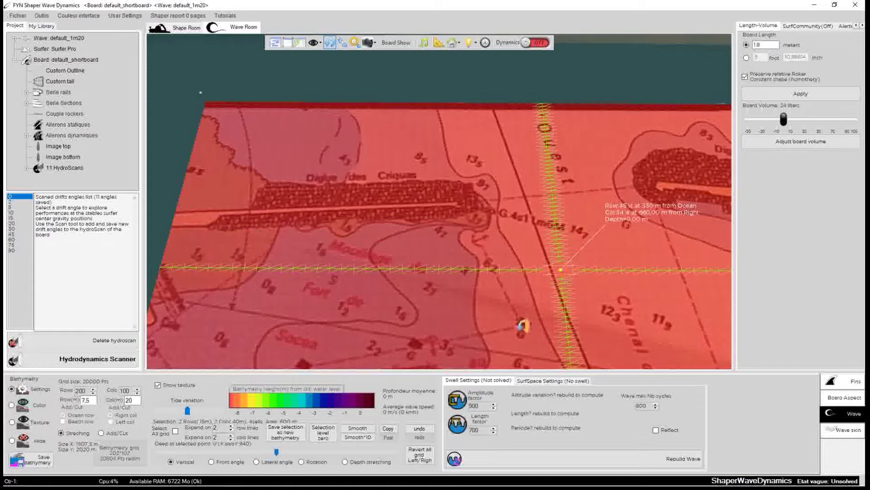
left_click(230, 435)
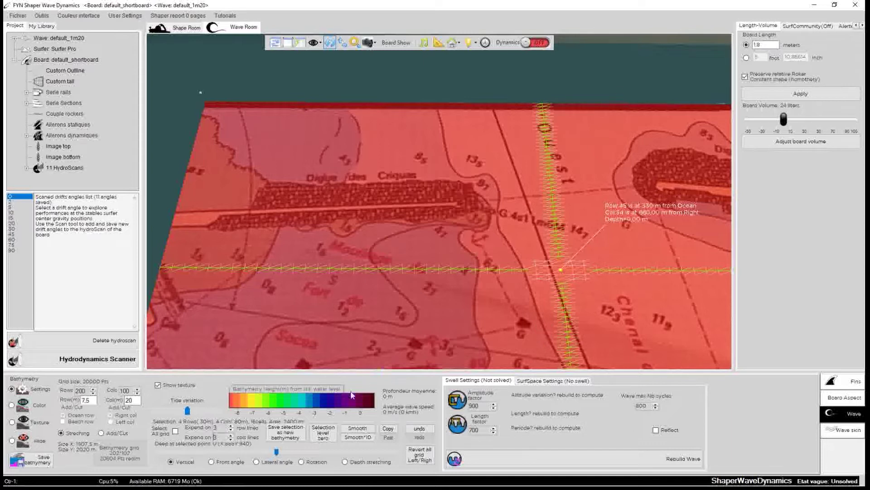
- Raise the outer crest of the Digue des Criquas to 4.95 m, working from its head along the wall
left_click(441, 204)
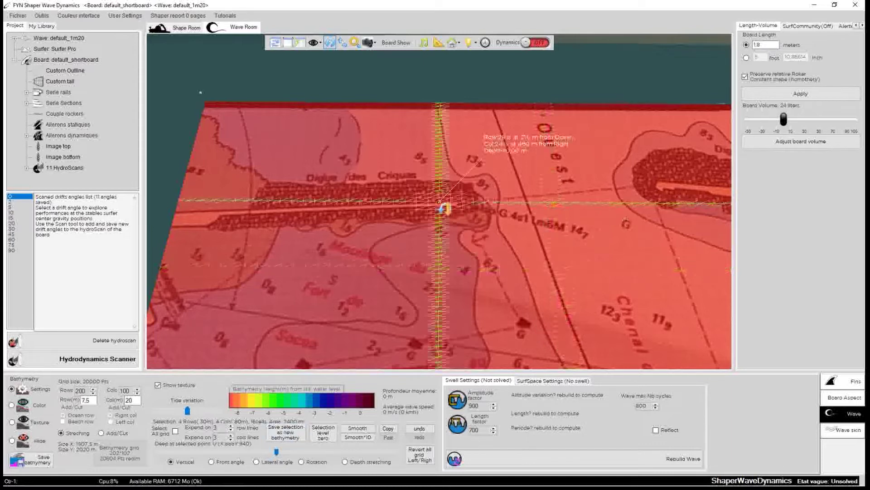
left_click(452, 205)
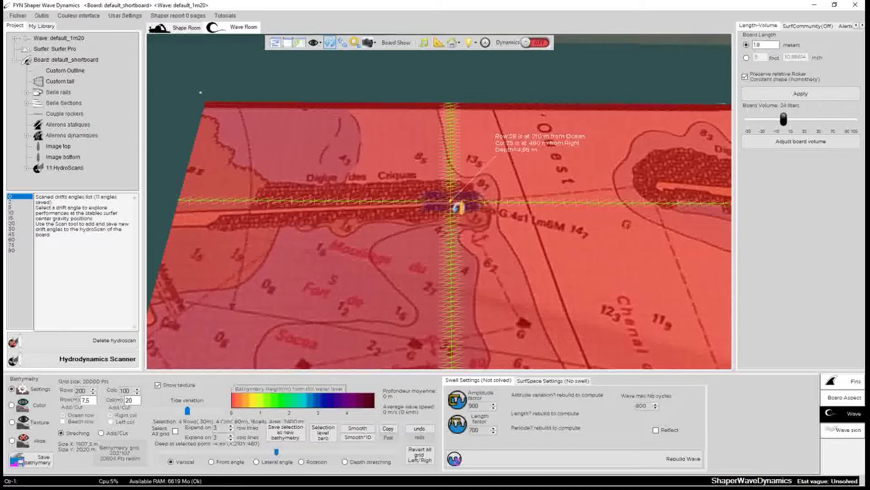
left_click(430, 201)
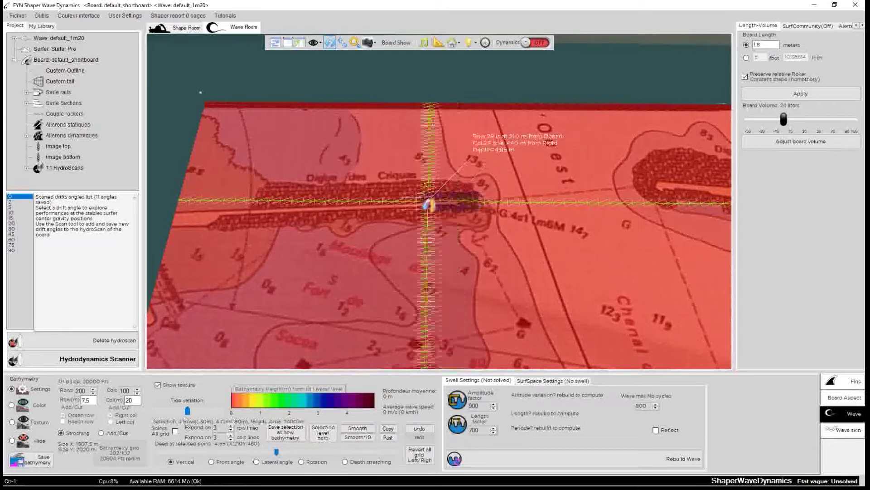
scroll(445, 206, "up", 3)
left_click(414, 190)
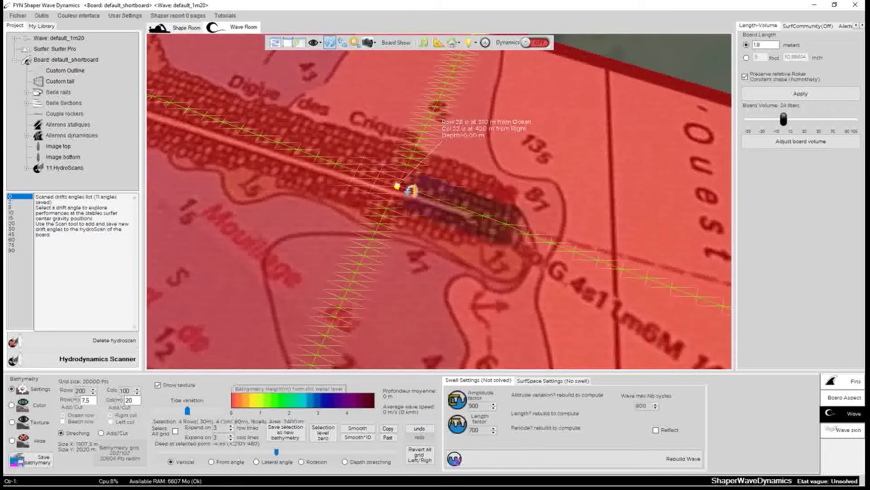
left_click(356, 177)
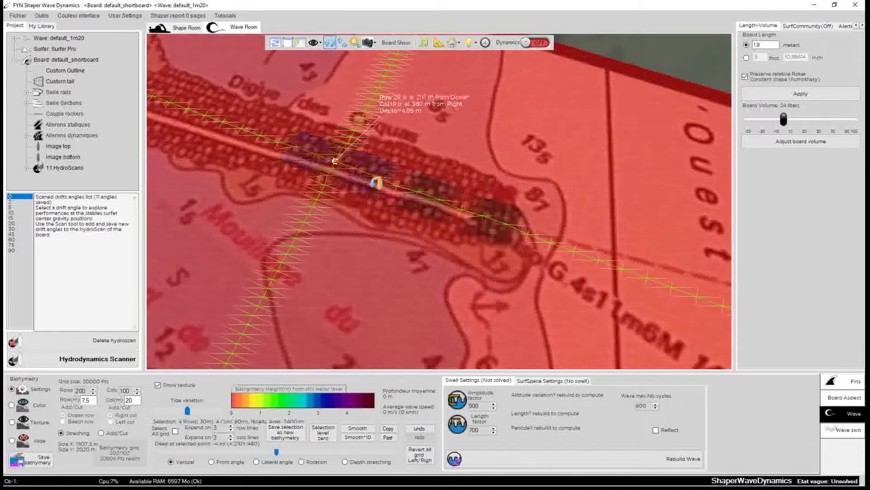
left_click_drag(376, 181, 223, 436)
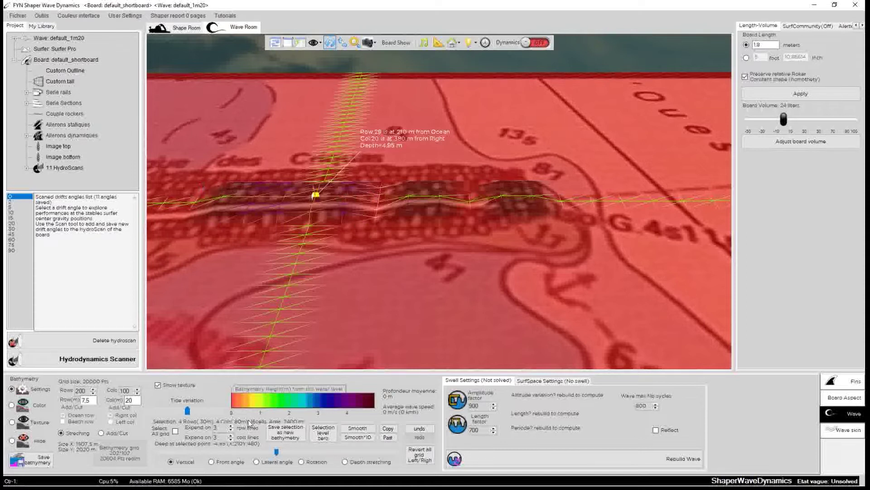
- Reduce the point selection to 2 row lines and 2 column lines and fill the gaps in the Digue des Criquas crest at 4.95 m
left_click(231, 430)
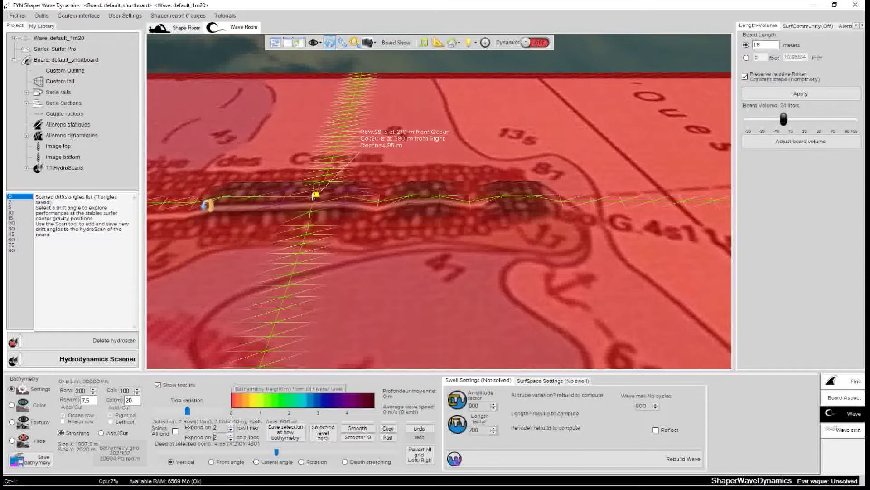
left_click(203, 204)
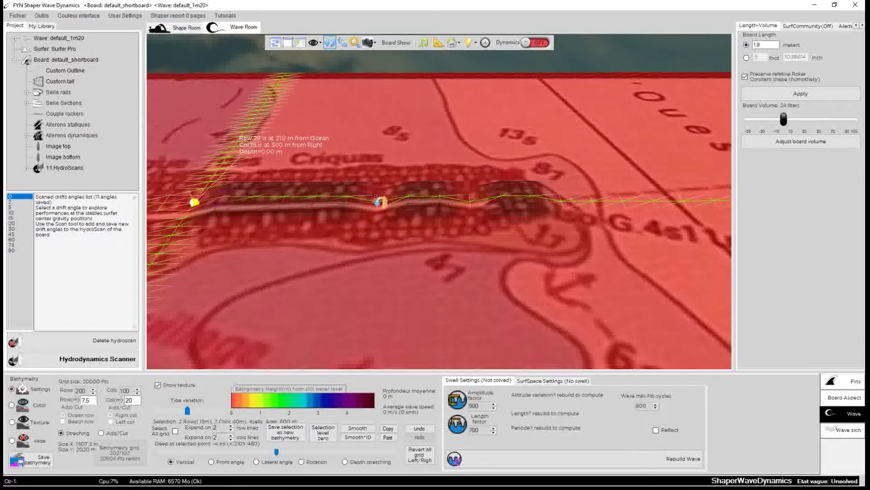
left_click(381, 200)
mouse_move(371, 353)
left_mouse_down()
mouse_move(435, 249)
mouse_move(467, 302)
mouse_move(444, 292)
left_mouse_up()
left_click(453, 287)
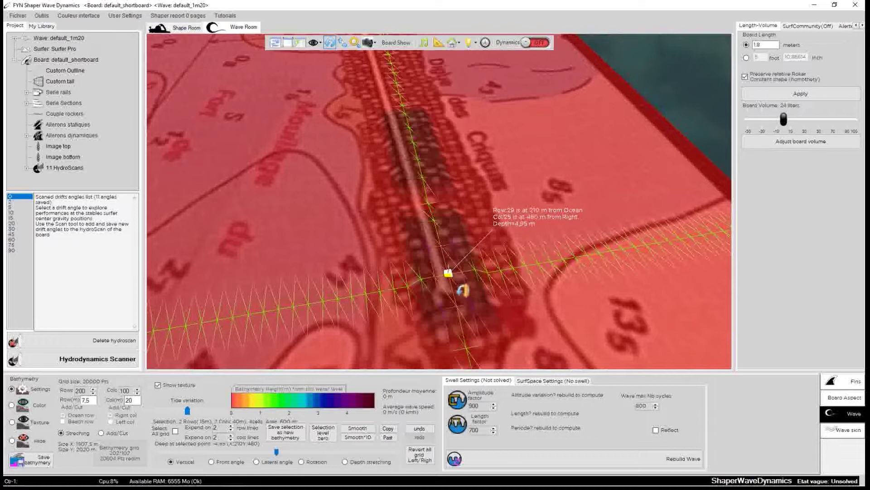
left_click(431, 207)
left_click(440, 216)
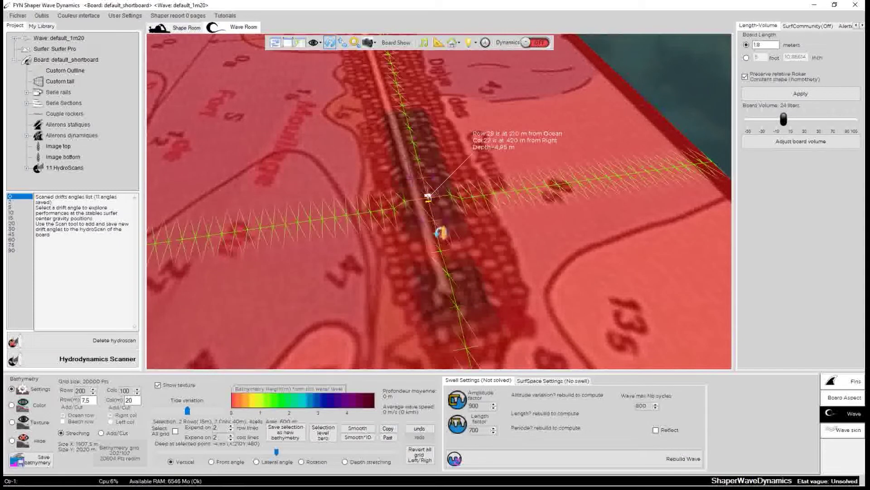
left_click(440, 240)
middle_click_drag(439, 238, 455, 256)
left_click(436, 204)
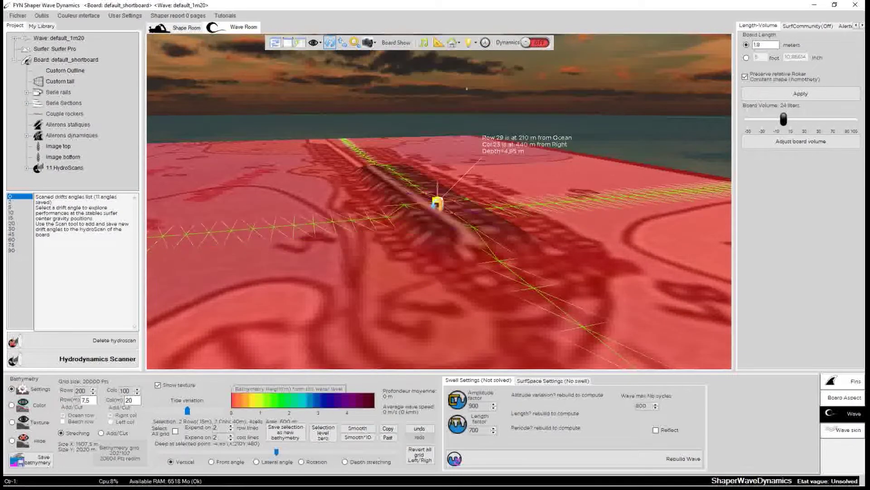
middle_click_drag(437, 203, 442, 229)
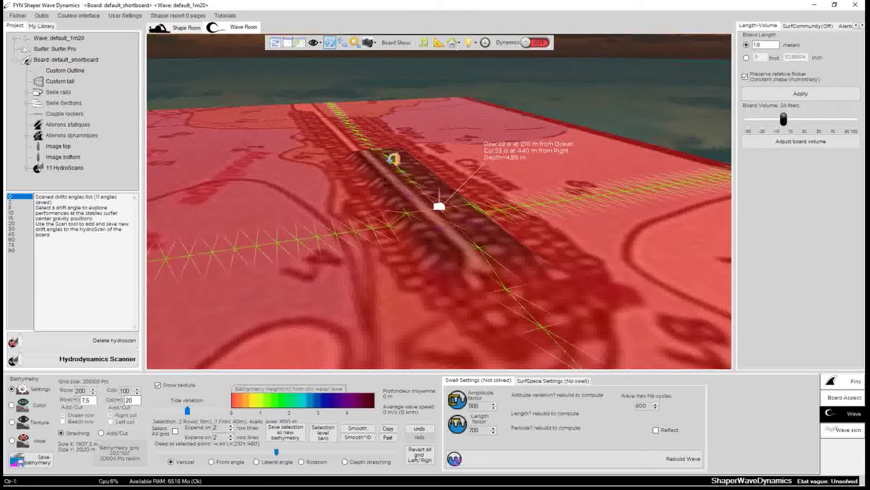
- Extend the 4.95 m Digue des Criquas crest to the grid's edge and widen it to match the breakwater on the map
left_click(379, 149)
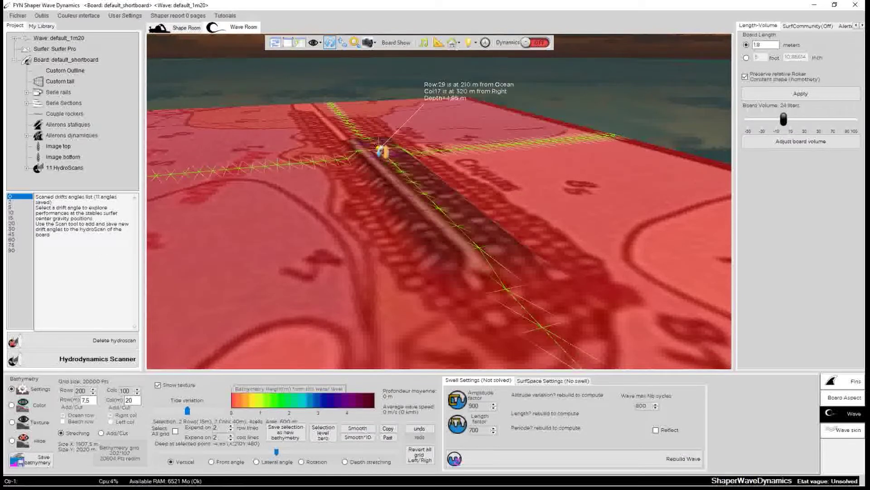
left_click(359, 129)
middle_click_drag(369, 142, 415, 263)
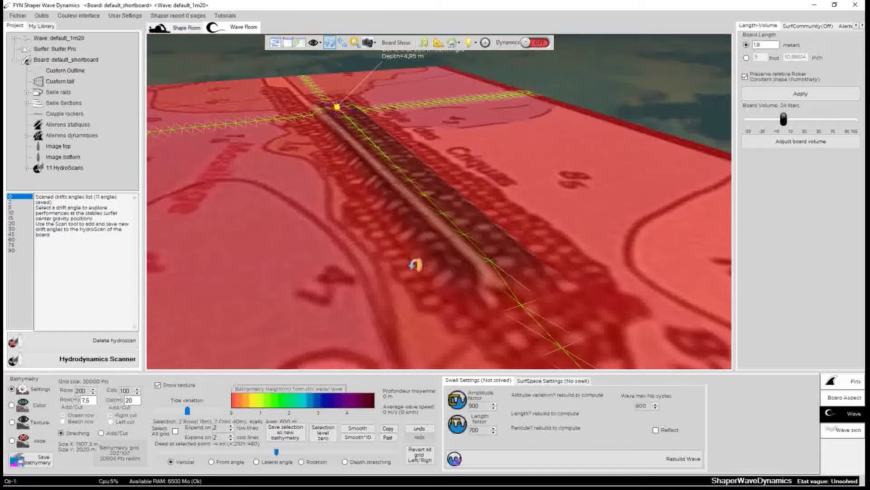
left_click(337, 105)
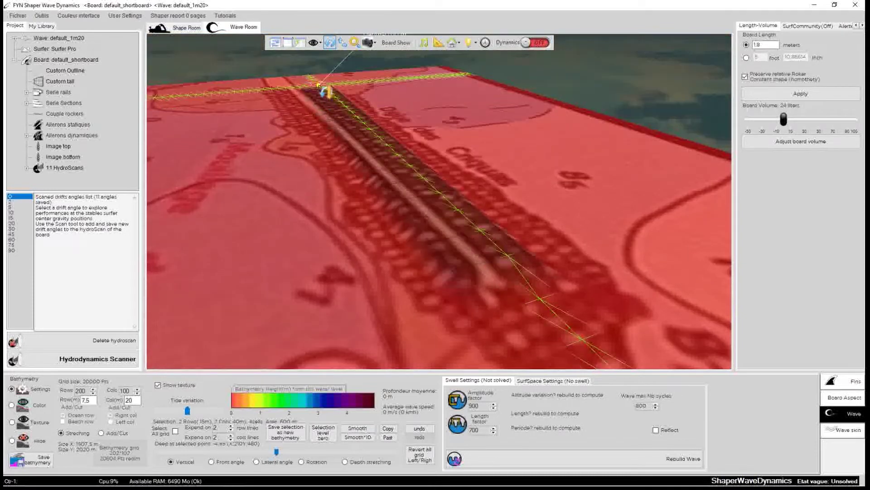
scroll(333, 105, "up", 3)
scroll(334, 107, "down", 3)
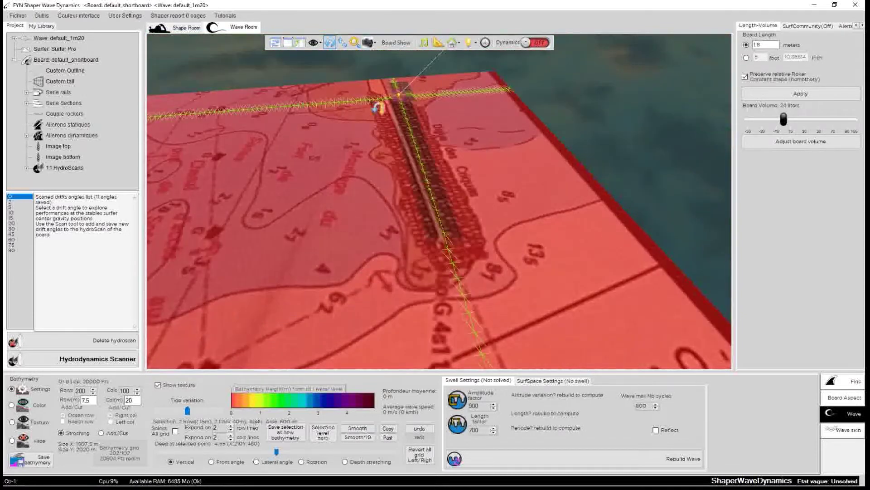
middle_click_drag(369, 104, 429, 198)
mouse_move(426, 198)
left_mouse_down()
mouse_move(397, 215)
mouse_move(381, 201)
left_mouse_up()
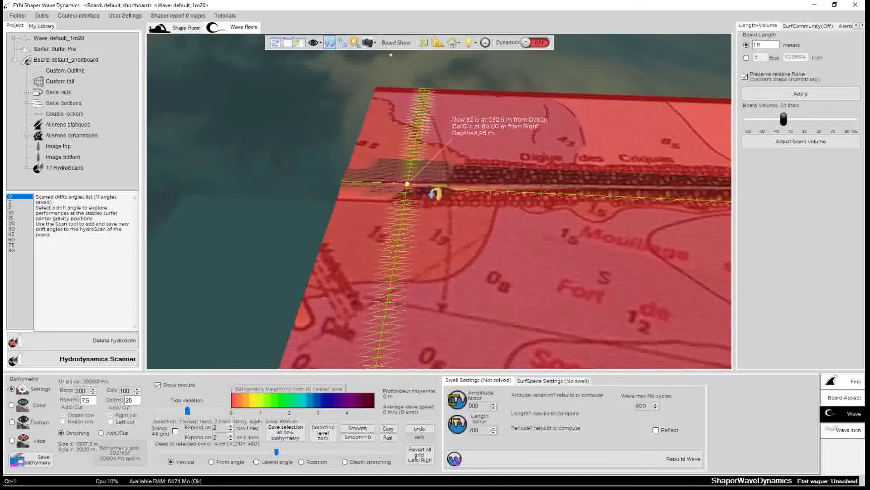
middle_click_drag(390, 55, 467, 157)
middle_click_drag(471, 365, 430, 208)
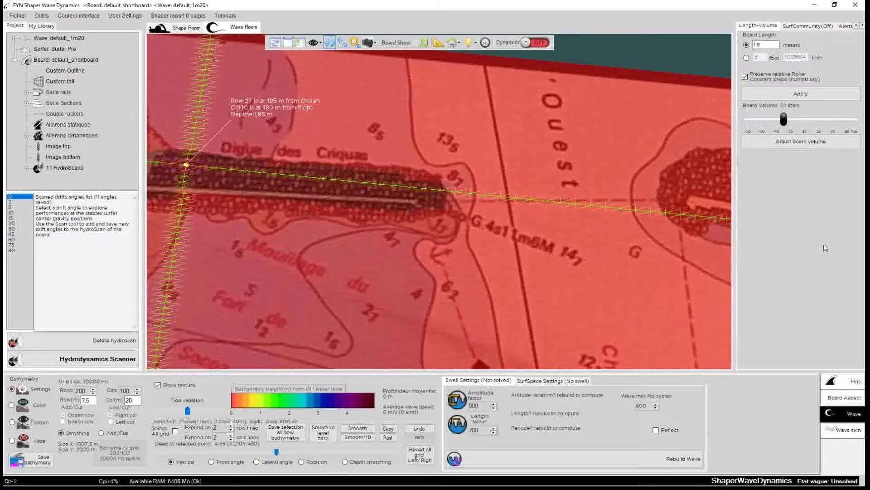
- Raise the Digue d'Artha and the Digue de Sainte-Barbe to 4.95 m, following their outlines on the map
left_click_drag(602, 204, 434, 211)
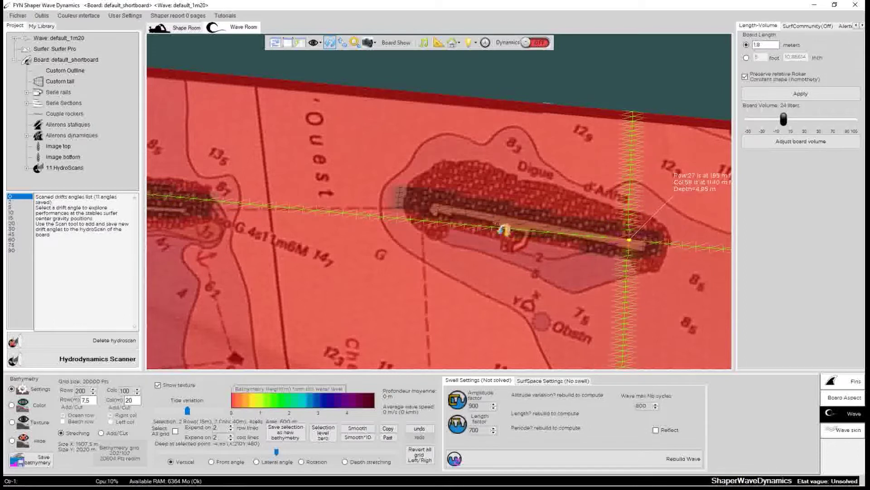
scroll(505, 230, "down", 5)
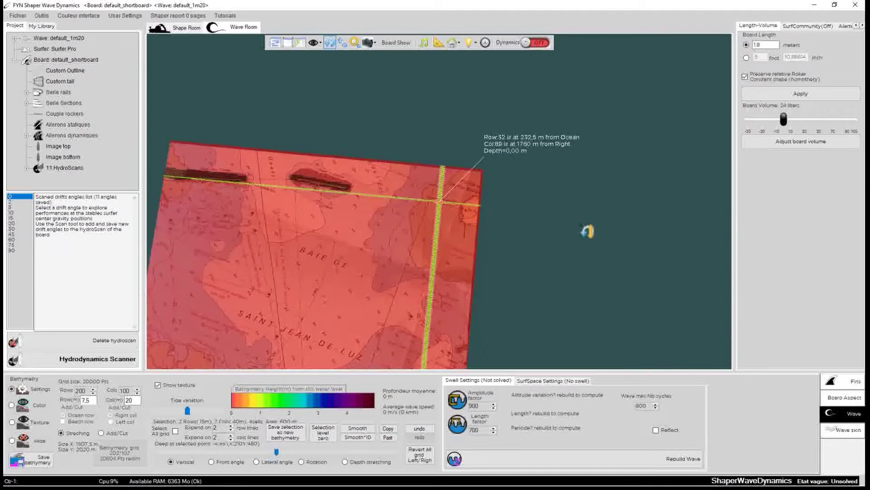
scroll(450, 246, "up", 5)
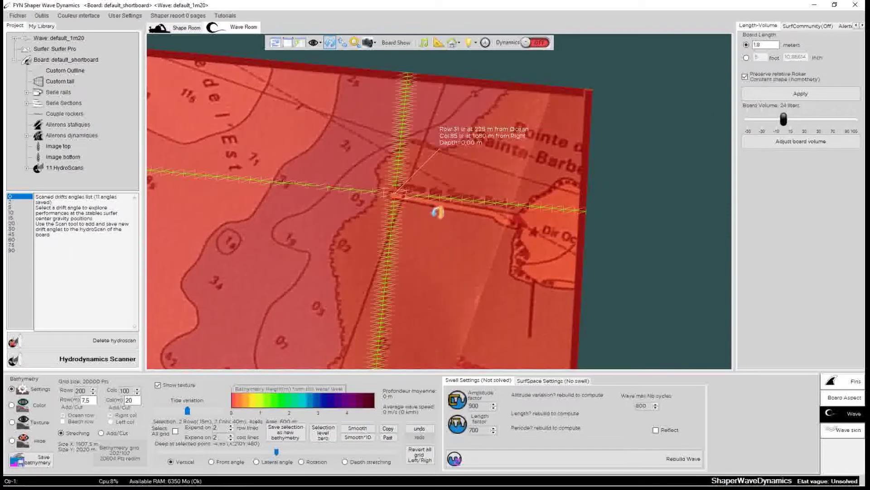
scroll(404, 203, "up", 2)
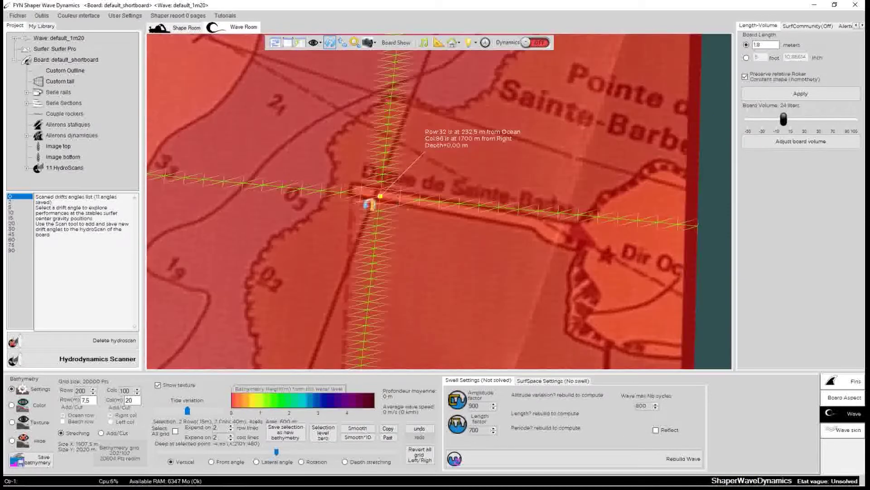
mouse_move(391, 196)
left_mouse_down()
mouse_move(414, 208)
mouse_move(466, 204)
mouse_move(600, 251)
left_mouse_up()
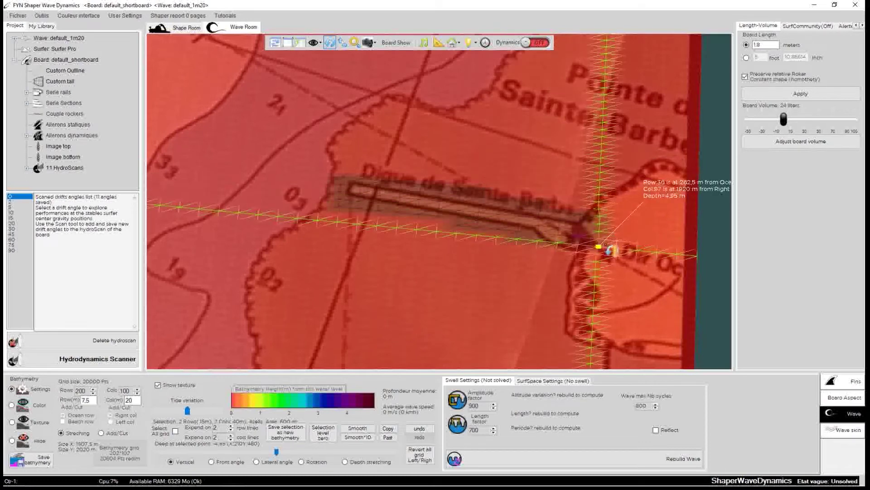
- Select the headland at the Digue de Sainte-Barbe's landward end with 8 row lines and 3 column lines, and raise it to about 25 m
scroll(619, 253, "down", 3)
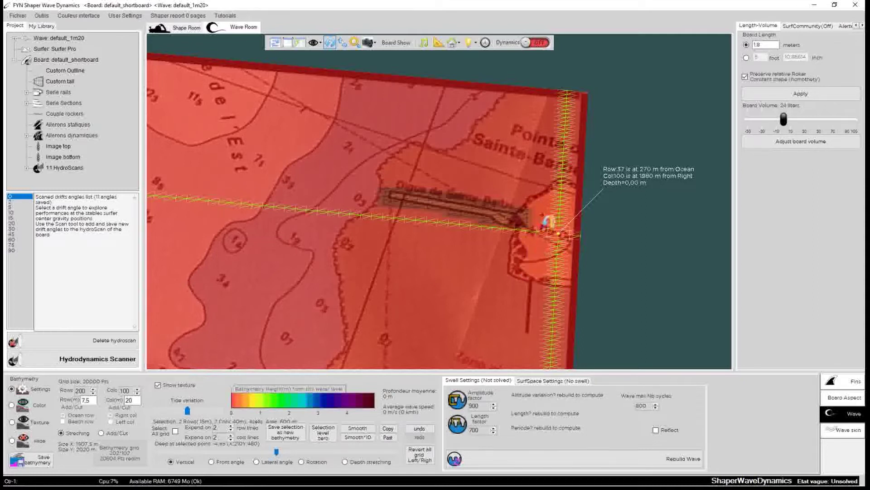
left_click(538, 215)
left_click(554, 234)
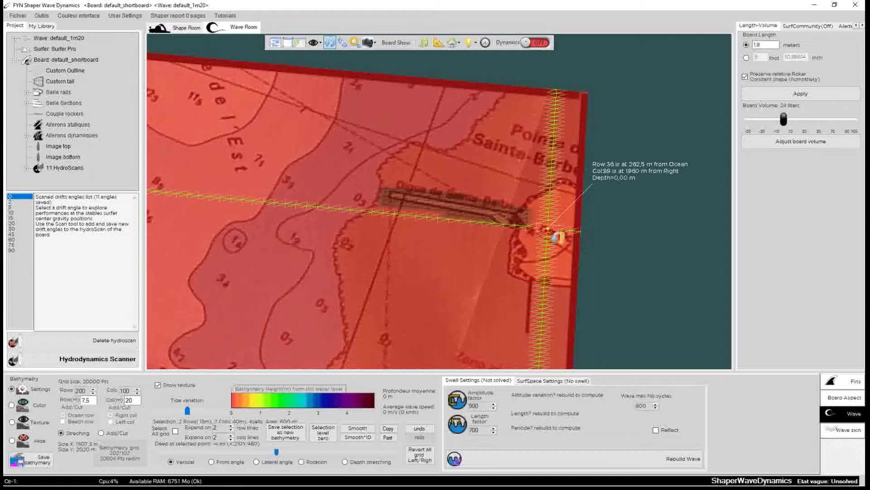
left_click(544, 221)
left_click(559, 241)
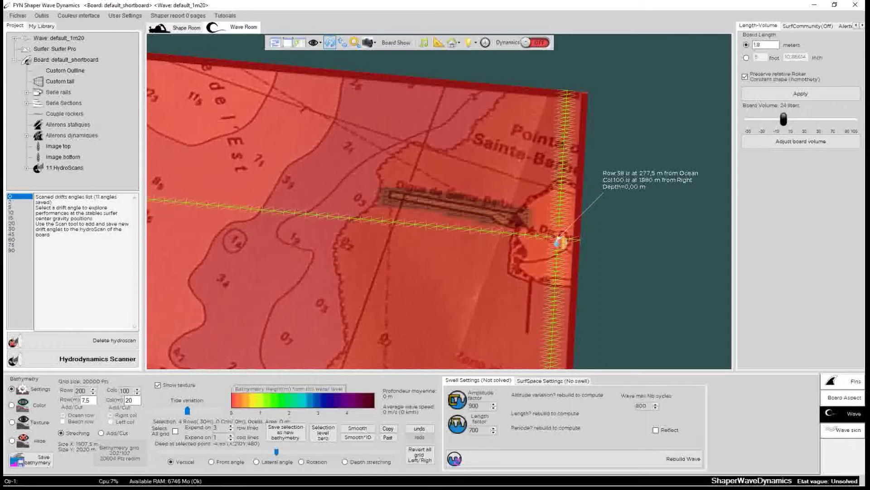
scroll(452, 204, "up", 6)
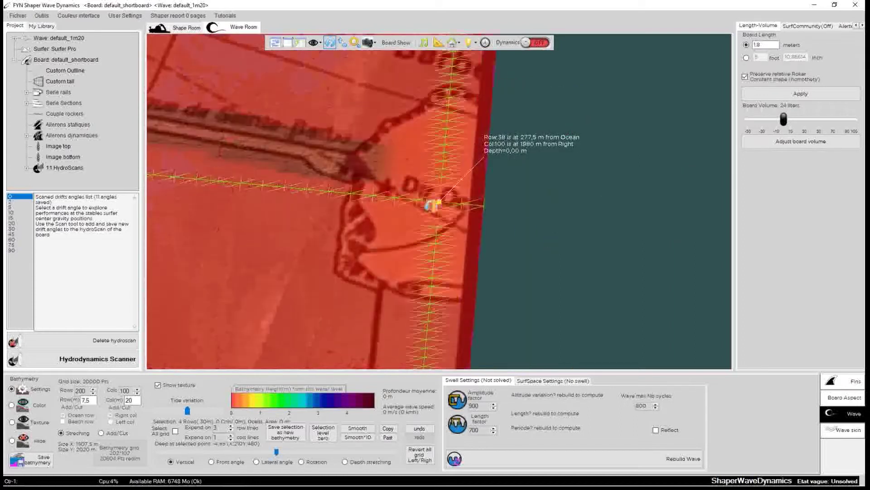
left_click(440, 192)
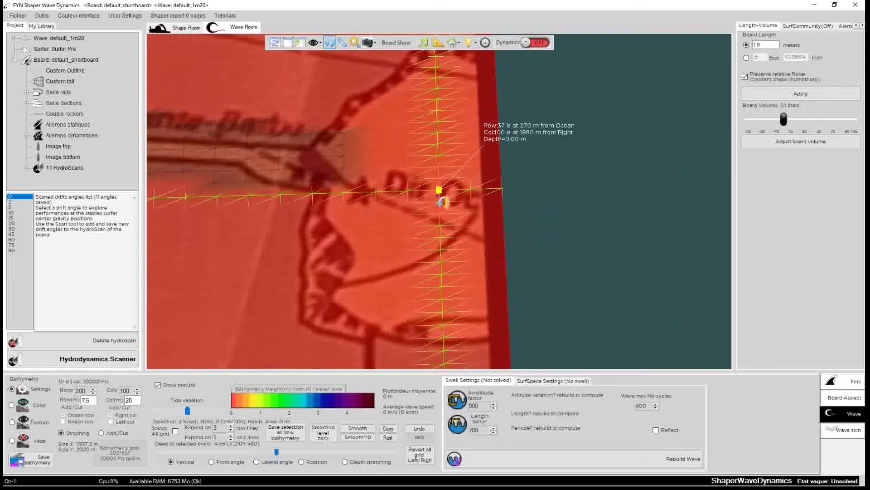
left_click(442, 202)
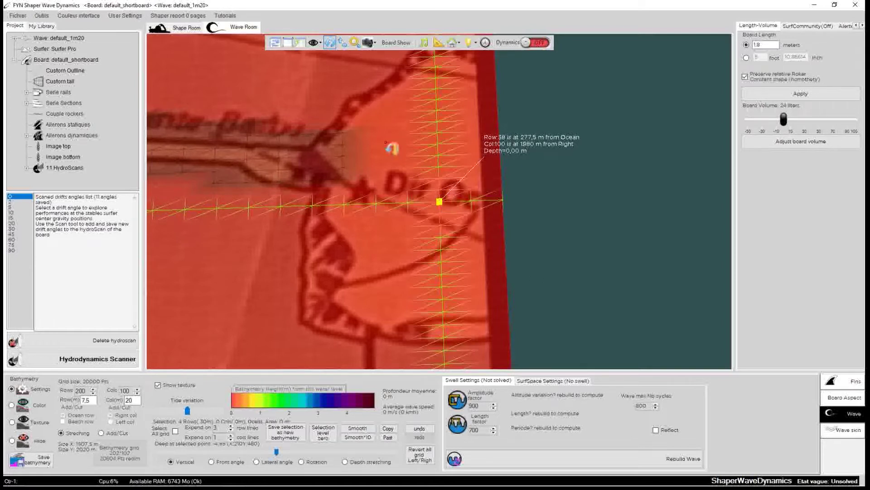
scroll(386, 152, "up", 2)
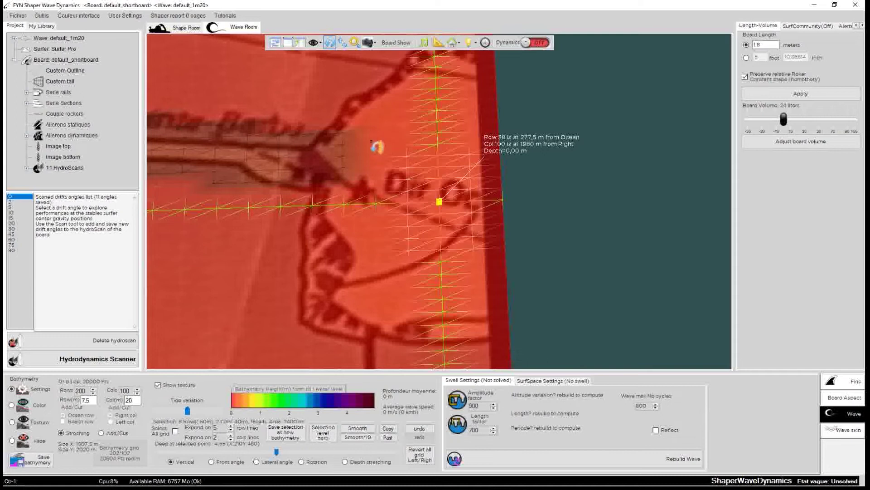
scroll(363, 142, "up", 3)
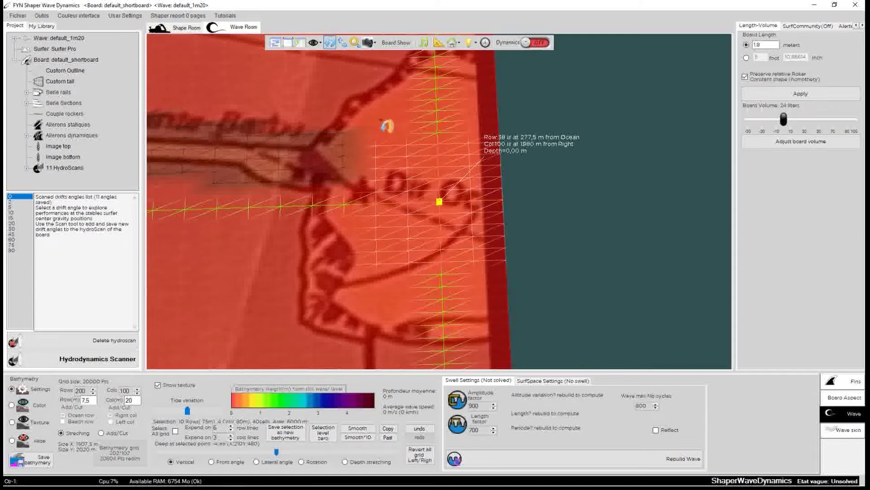
scroll(360, 125, "up", 1, "shift")
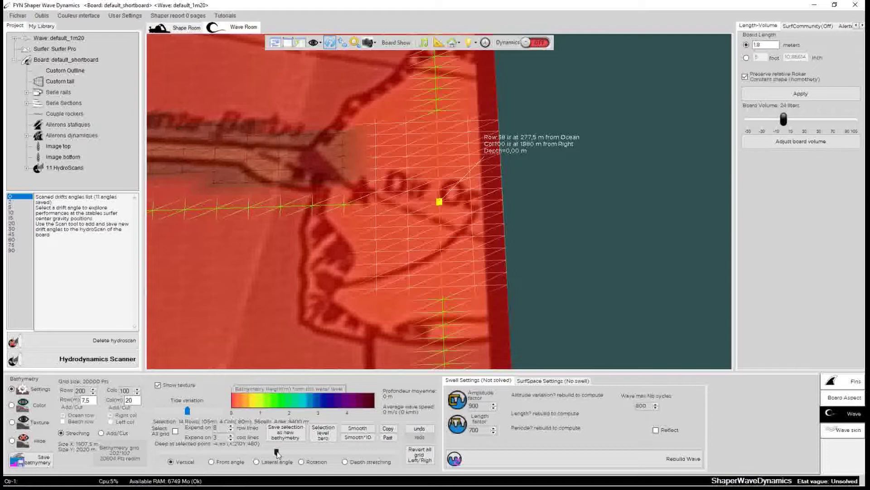
left_click_drag(277, 451, 345, 453)
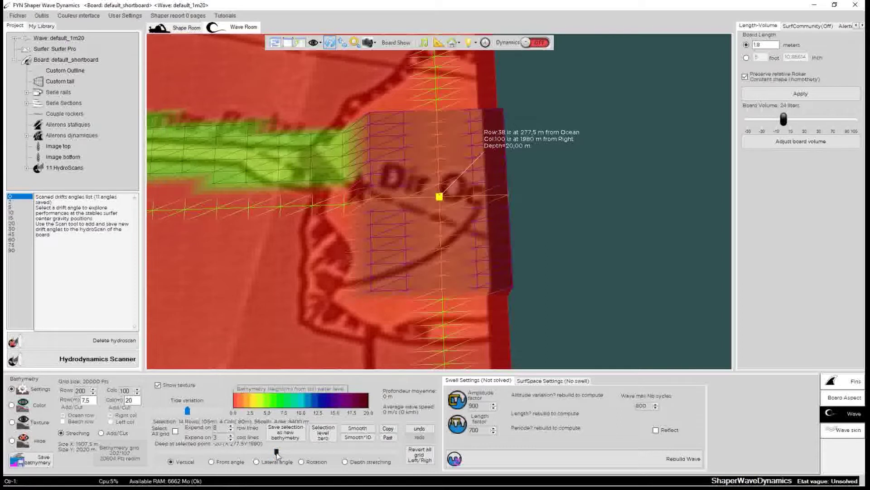
left_click_drag(277, 452, 337, 451)
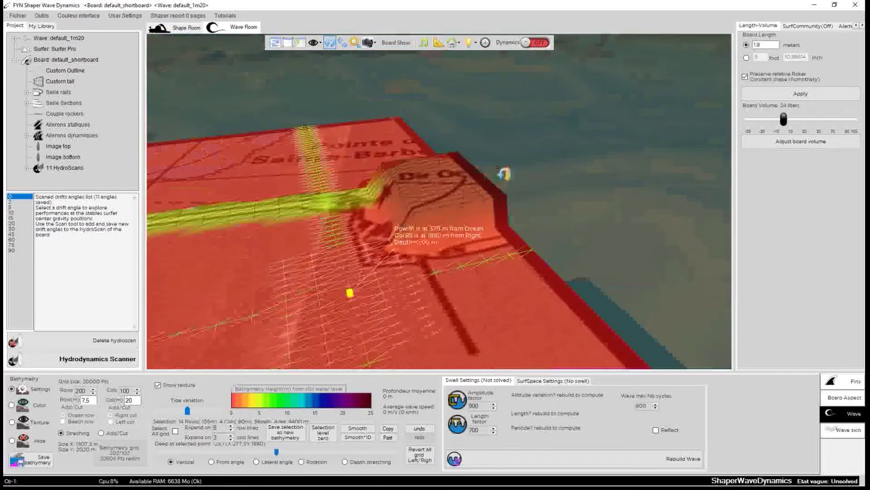
- Select the seabed inland of the Sainte-Barbe headland with 18 row lines and 9 column lines, level it to zero and set its depth to -0.45 m
left_click_drag(297, 236, 466, 321)
left_click(535, 252)
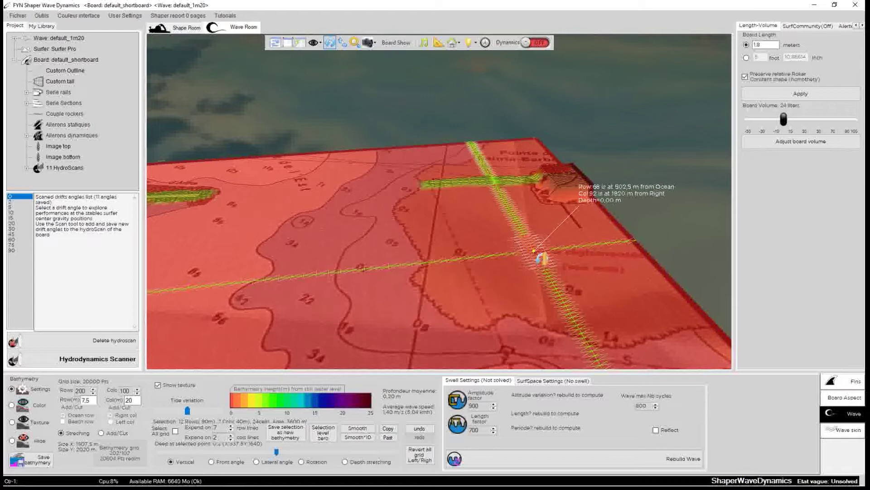
left_click_drag(484, 269, 428, 223)
left_click_drag(535, 251, 553, 250)
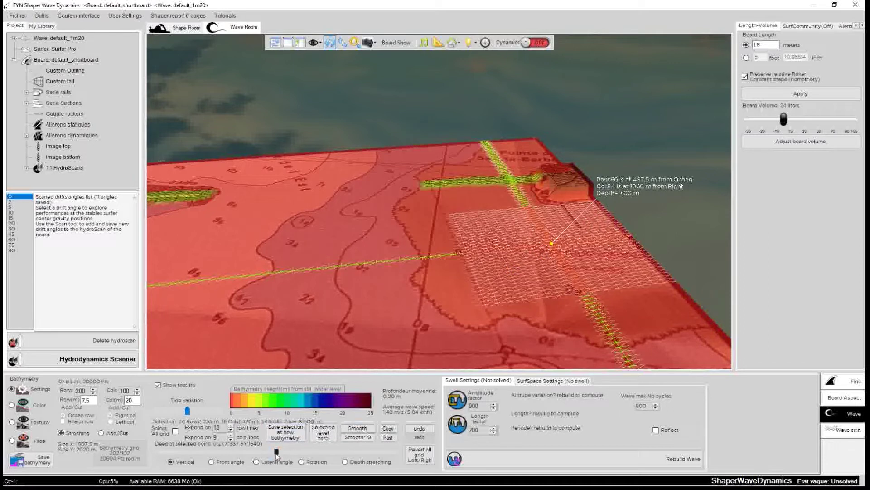
mouse_move(276, 453)
left_mouse_down()
mouse_move(262, 452)
mouse_move(277, 452)
left_mouse_up()
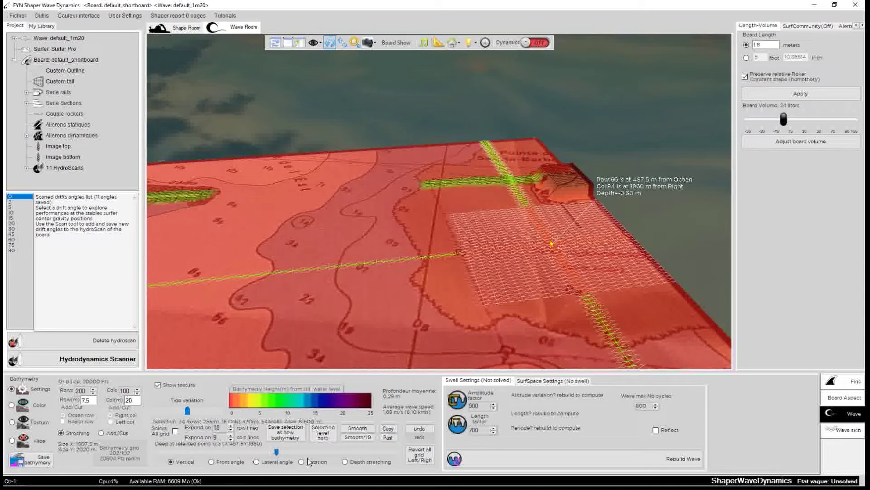
left_click(322, 433)
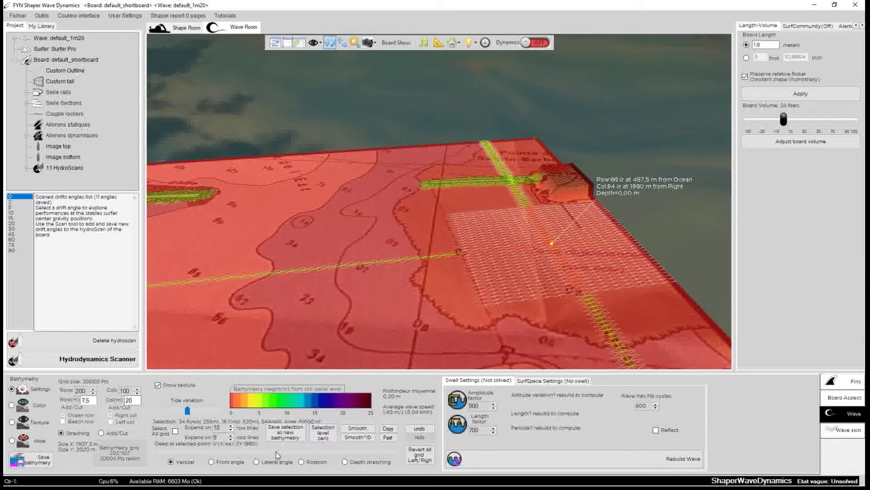
left_click_drag(283, 452, 266, 452)
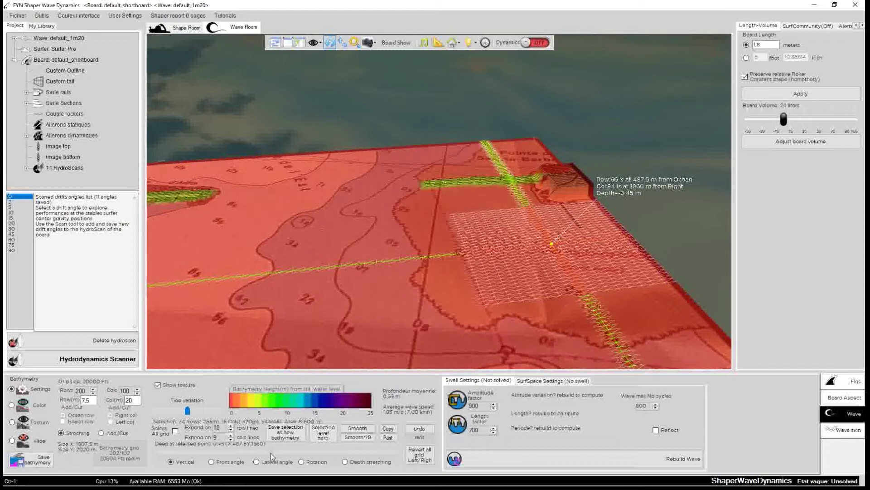
left_click(502, 270)
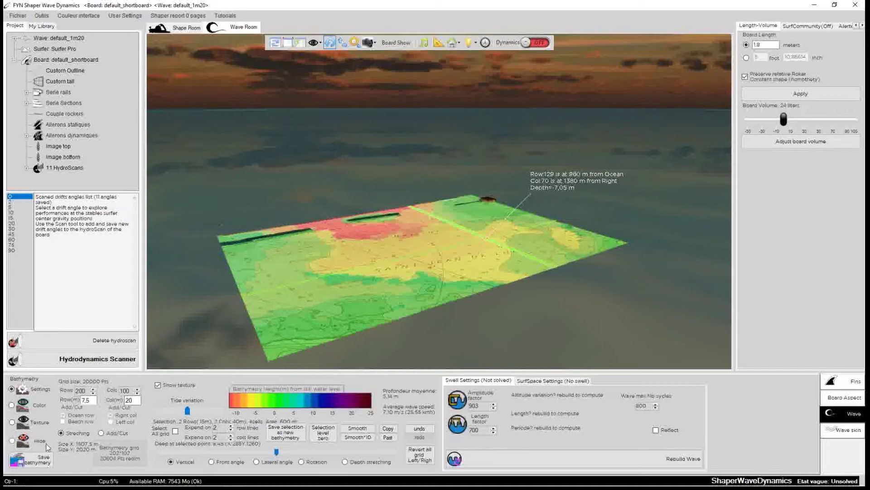
- Save the bathymetry as baie_st_jean.fynbathy in the bathymetries folder
left_click(43, 460)
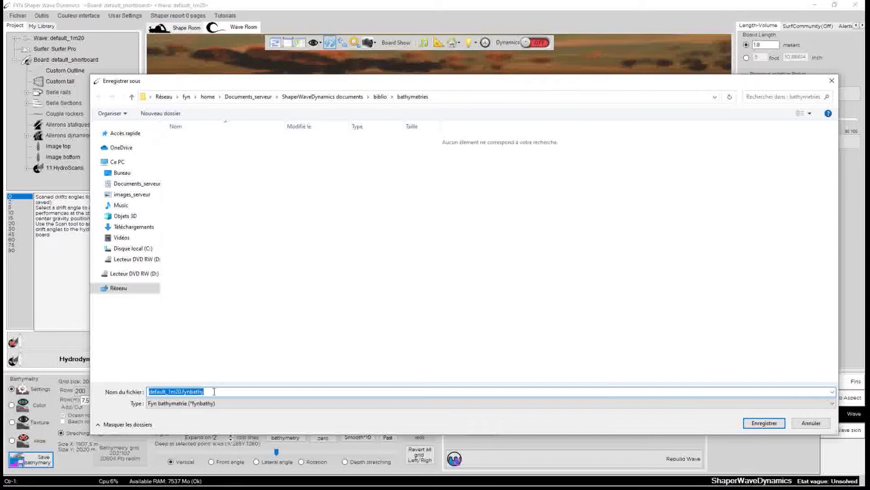
left_click(269, 204)
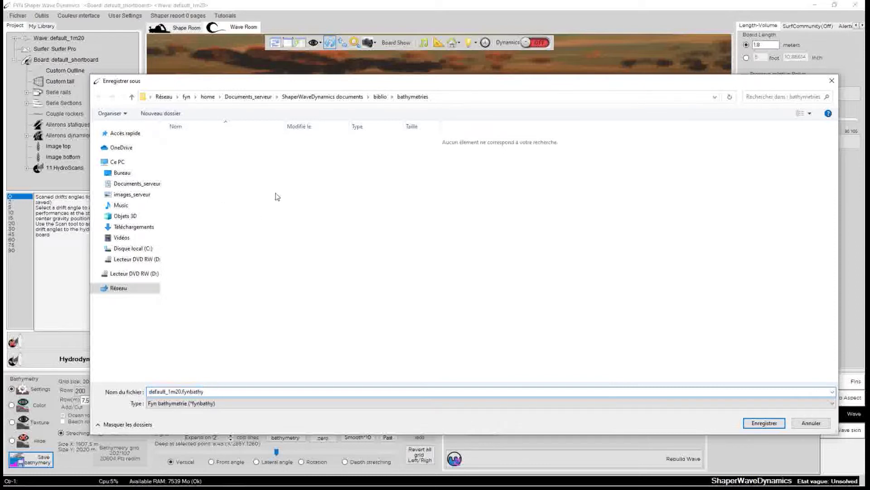
double_click(180, 392)
left_click(180, 392)
key("BackSpace")
type("baie_st_jean")
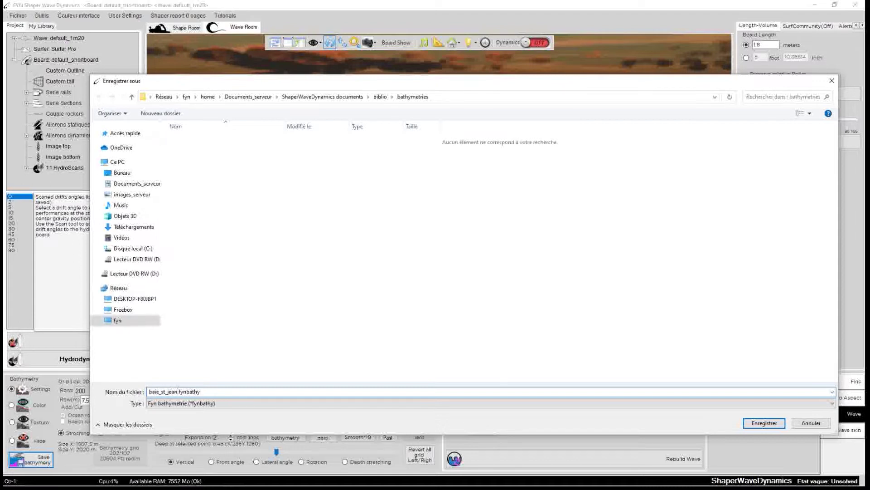
left_click(755, 423)
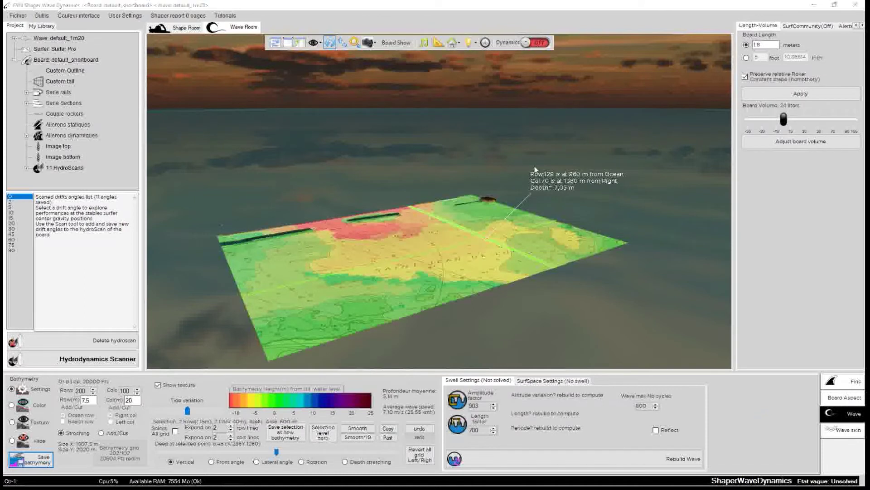
- Select the bay's seabed inland of the breakwaters with 80 row lines and 47 column lines, and smooth it
left_click(485, 281)
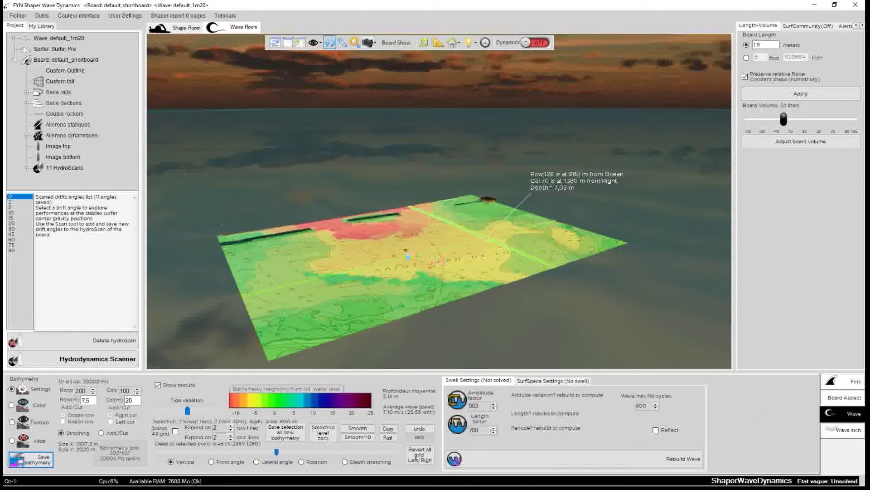
scroll(500, 241, "up", 5)
middle_click_drag(500, 240, 526, 301)
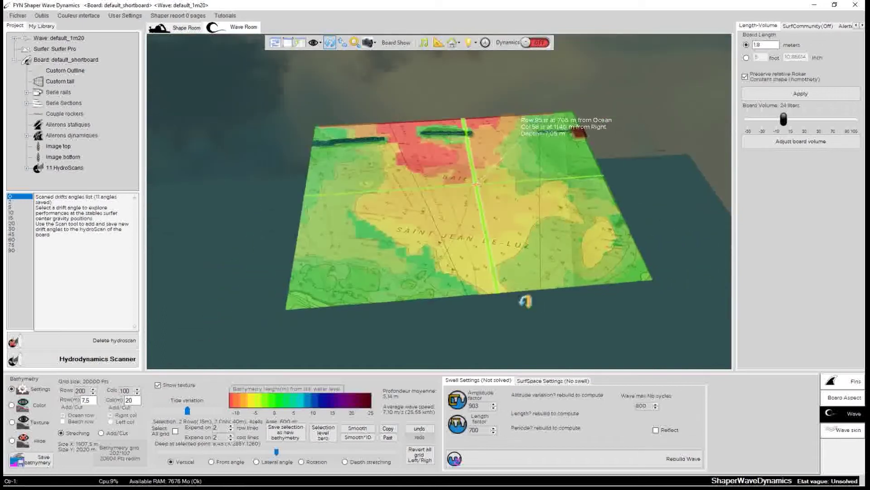
middle_click_drag(488, 244, 435, 202)
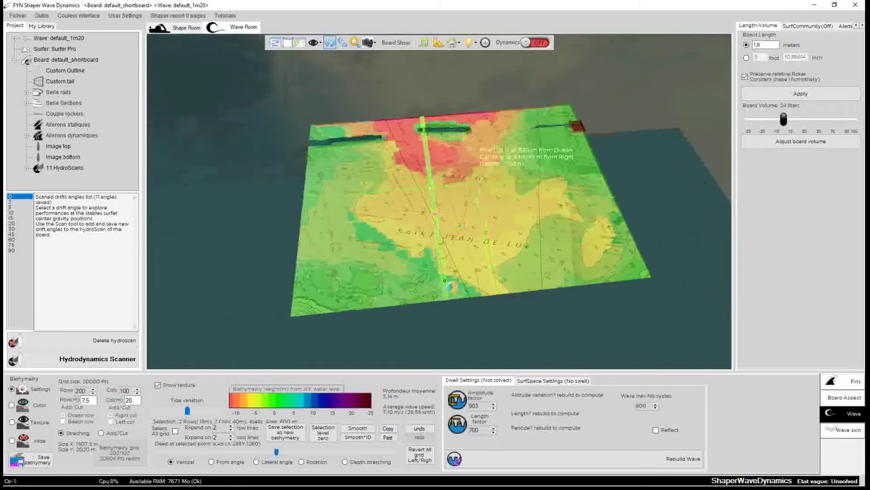
left_click(313, 160)
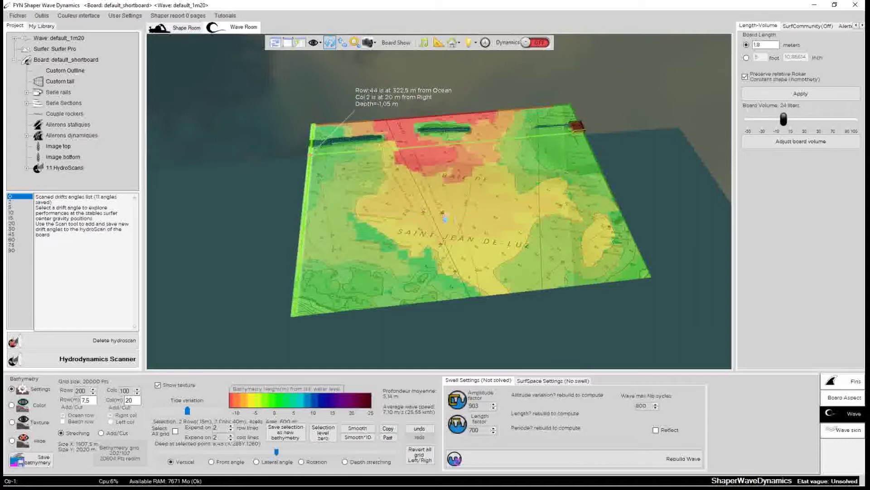
left_click(458, 216)
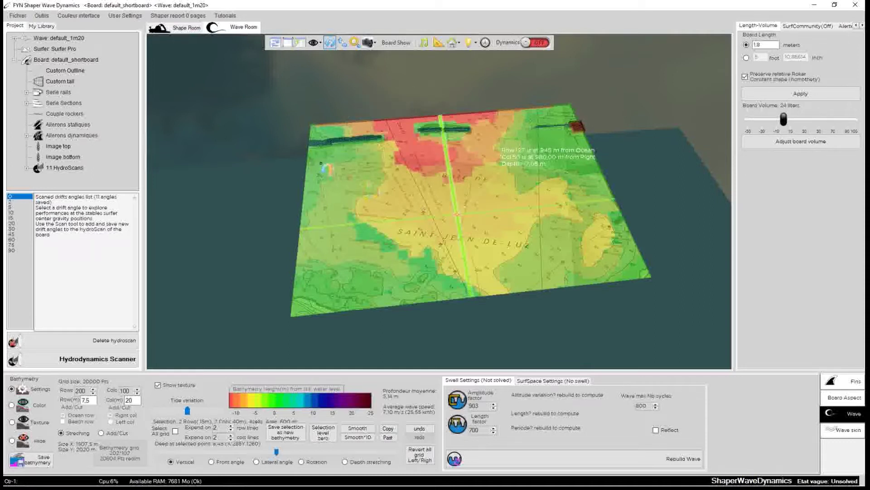
left_click(320, 163, "shift")
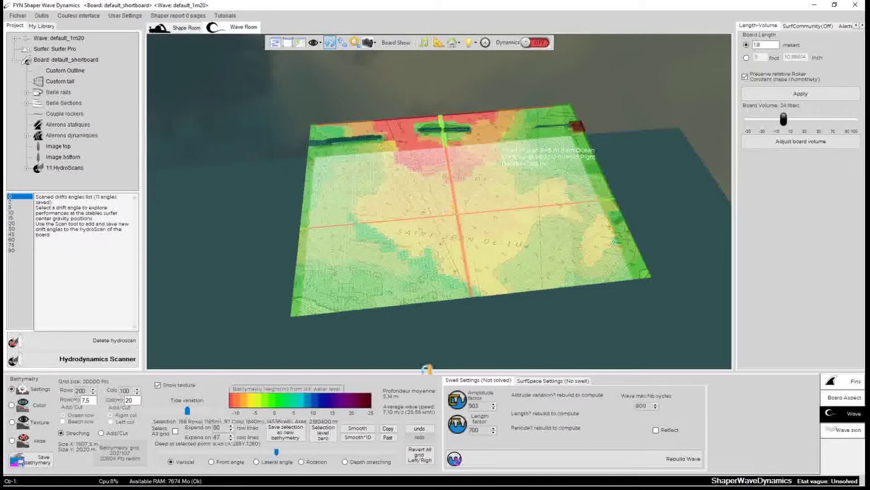
left_click(360, 431)
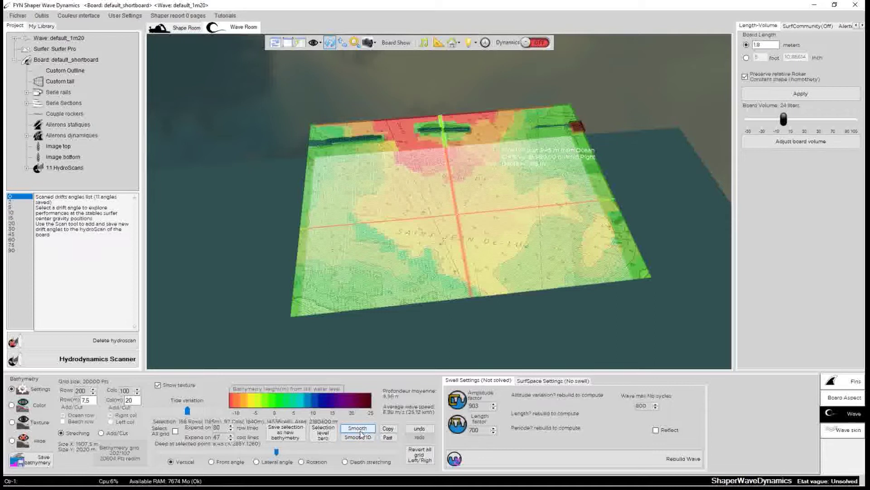
- Select the seabed between the Digue d'Artha and the Digue de Sainte-Barbe with 65 row lines and 10 column lines, and smooth it
scroll(519, 133, "up", 3)
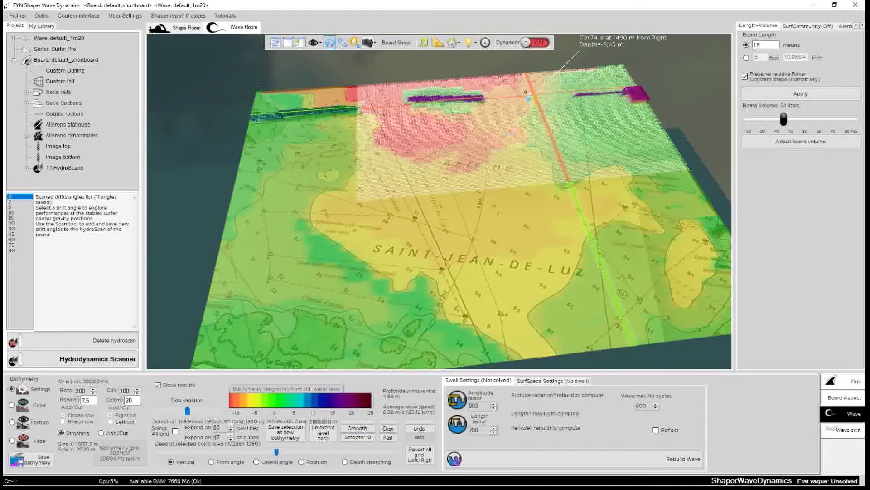
scroll(525, 92, "up", 3)
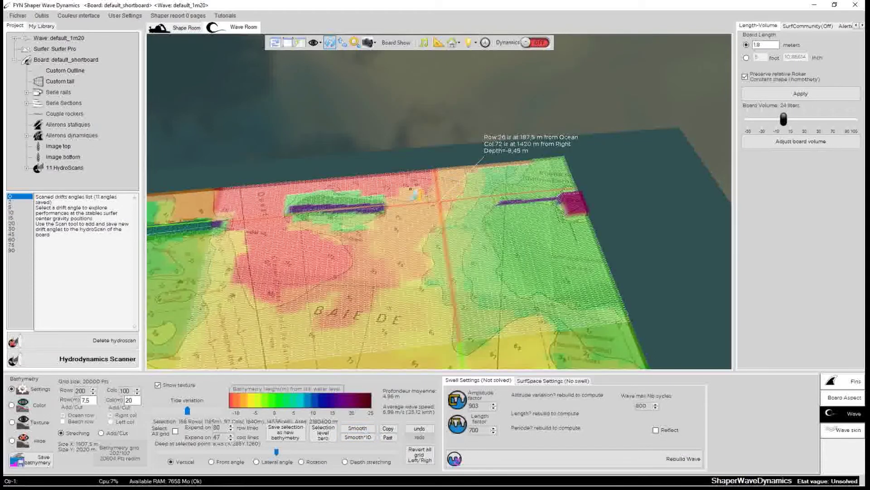
left_click(411, 189)
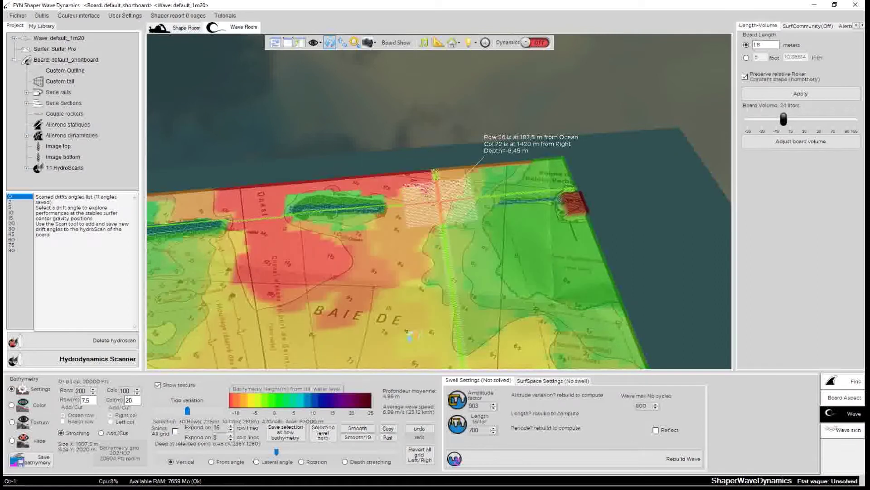
left_click_drag(409, 335, 405, 332)
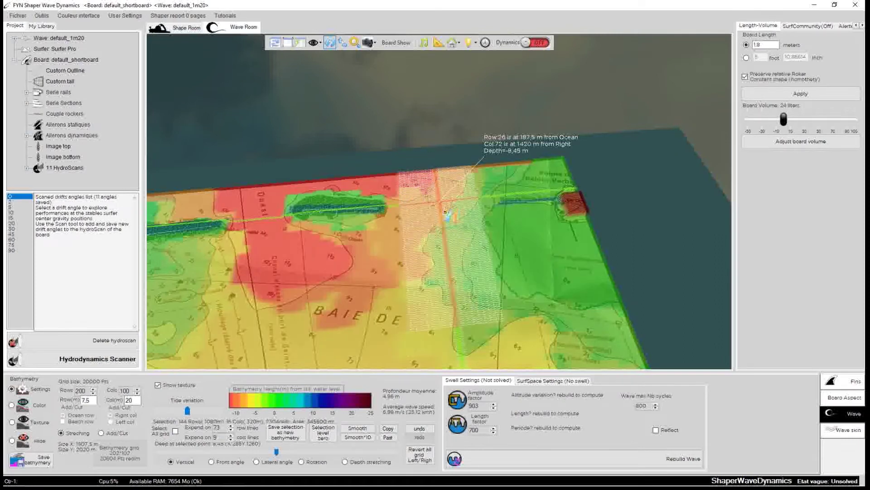
mouse_move(403, 354)
left_mouse_down()
mouse_move(392, 359)
mouse_move(407, 348)
left_mouse_up()
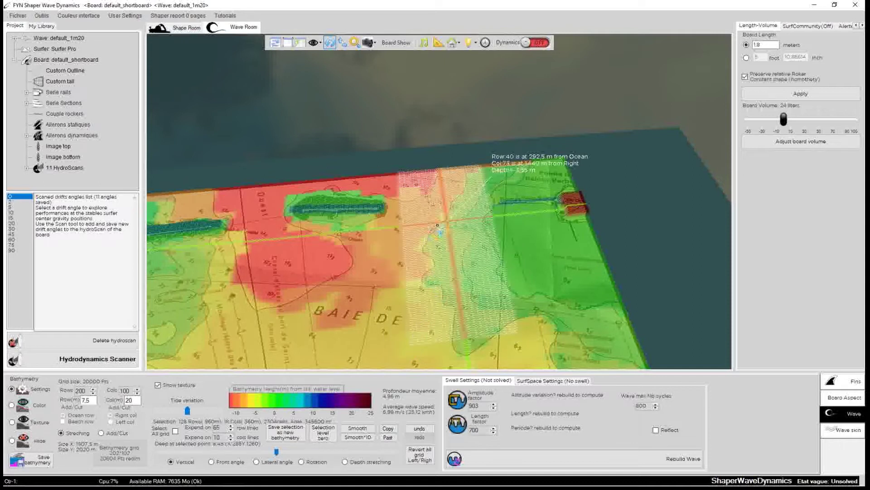
left_click(355, 429)
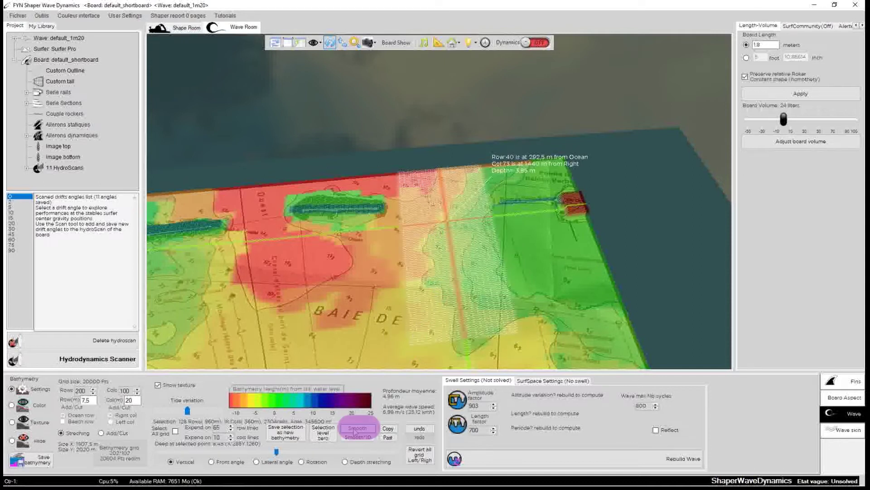
- Select the western channel between the Digue des Criquas and the Digue d'Artha with 46 row lines and 4 column lines, and smooth it
mouse_move(511, 333)
left_mouse_down()
mouse_move(472, 343)
mouse_move(291, 232)
mouse_move(335, 252)
mouse_move(330, 264)
left_mouse_up()
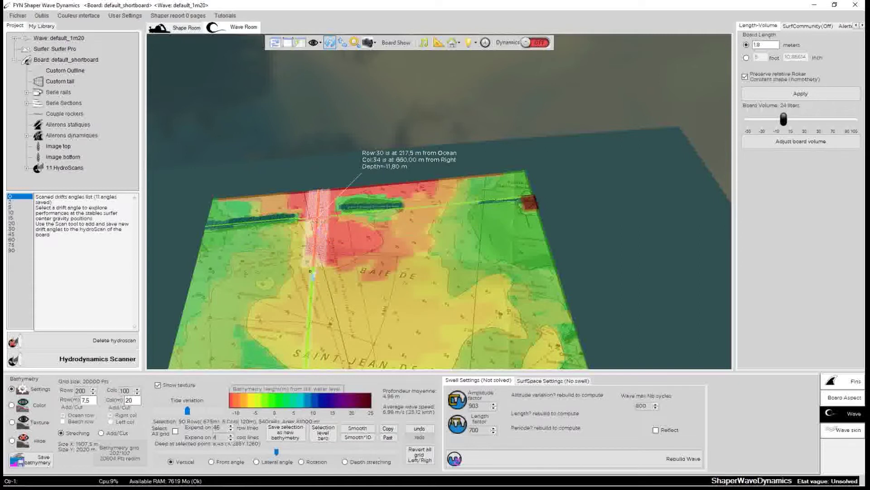
scroll(333, 337, "up", 3)
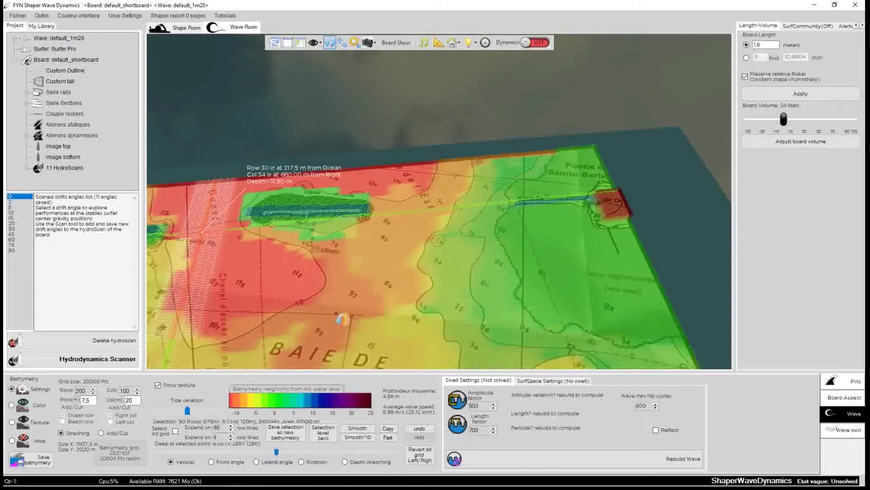
left_click(367, 435)
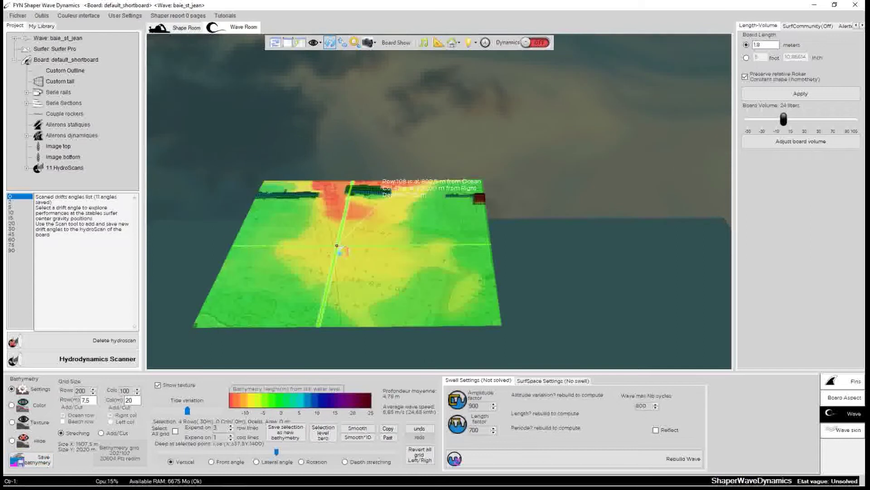
- Set the swell's amplitude factor to 1500 and length factor to 500, and rebuild the wave
middle_click_drag(343, 250, 447, 233)
scroll(509, 184, "up", 4)
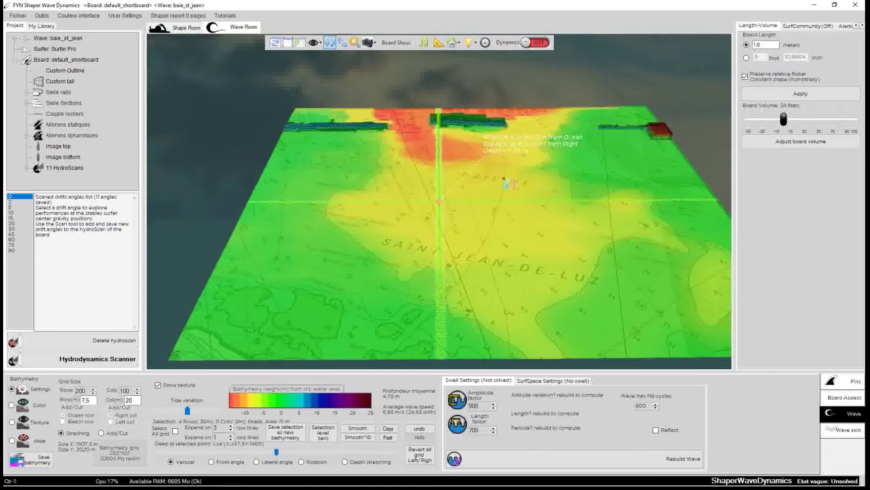
middle_click_drag(509, 184, 567, 159)
scroll(568, 159, "down", 2)
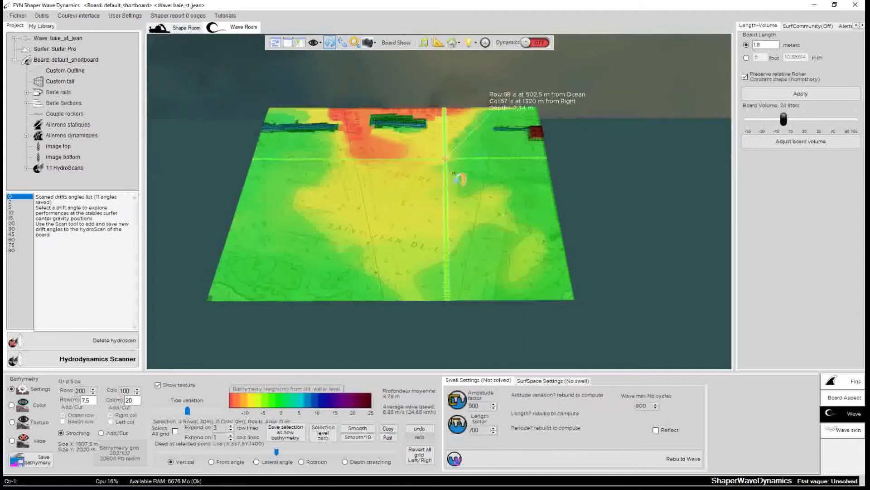
scroll(426, 231, "down", 3)
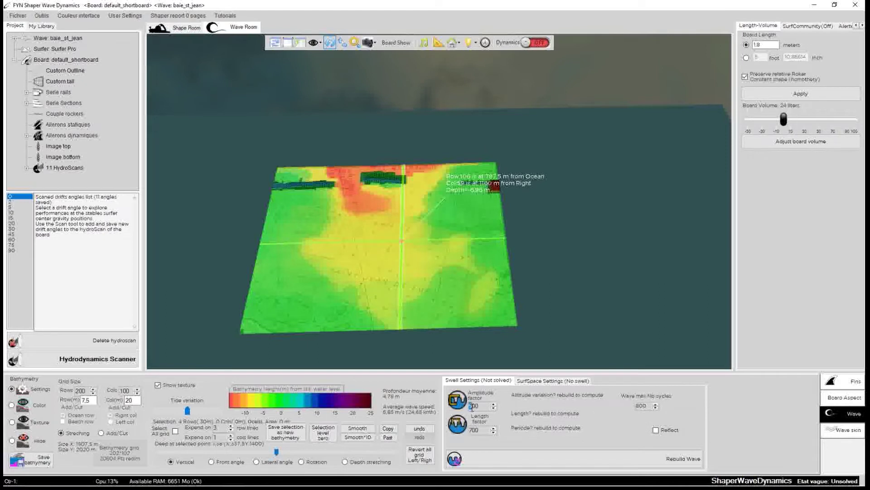
type("1500")
double_click(474, 430)
type("5")
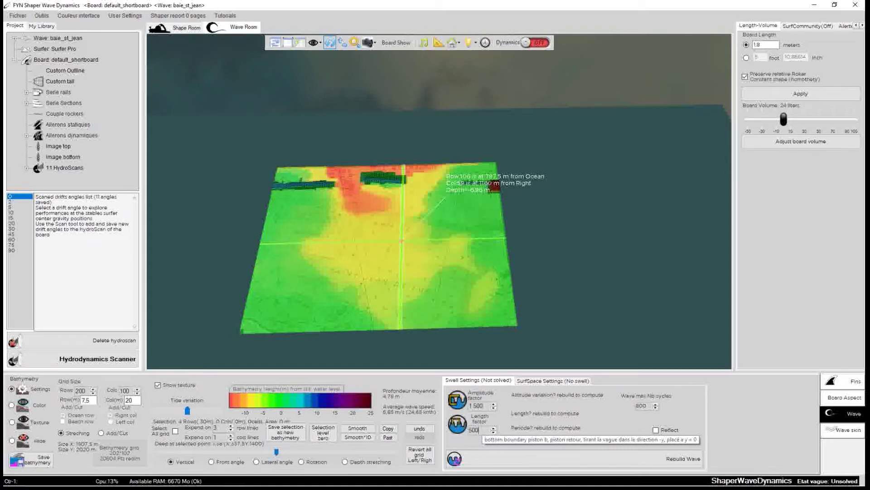
left_click(485, 460)
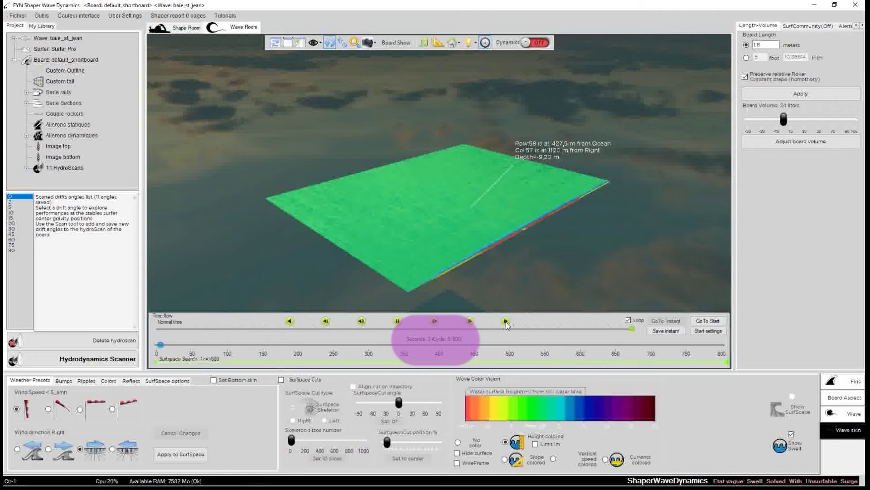
- Play the swell simulation, pause it around second 15 to examine the wave near the bay's ocean edge up close, and resume at normal time
left_click(506, 321)
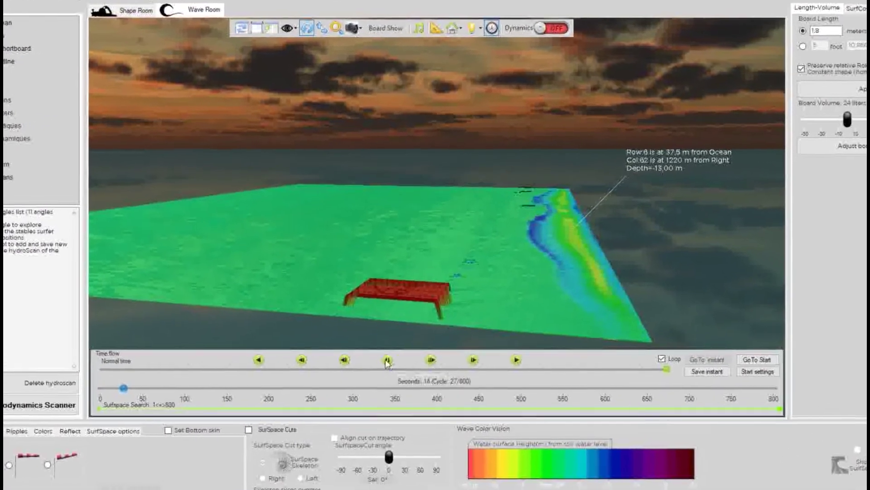
left_click(386, 361)
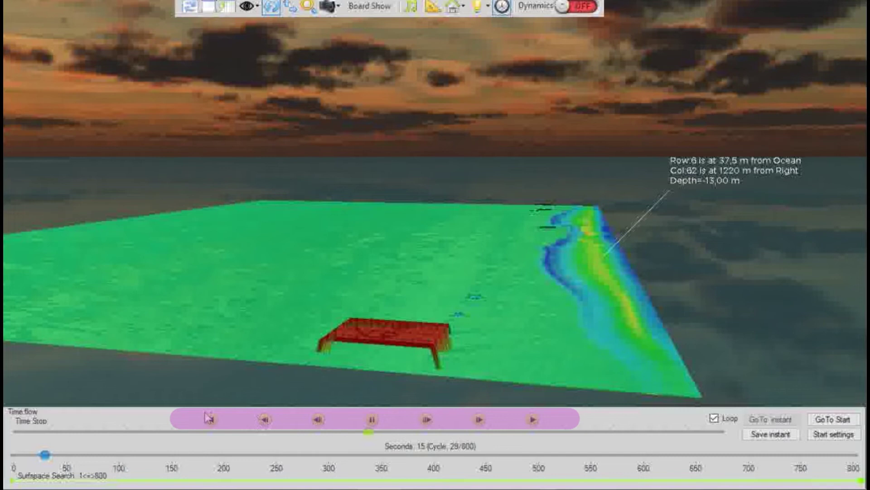
left_click_drag(554, 262, 621, 249)
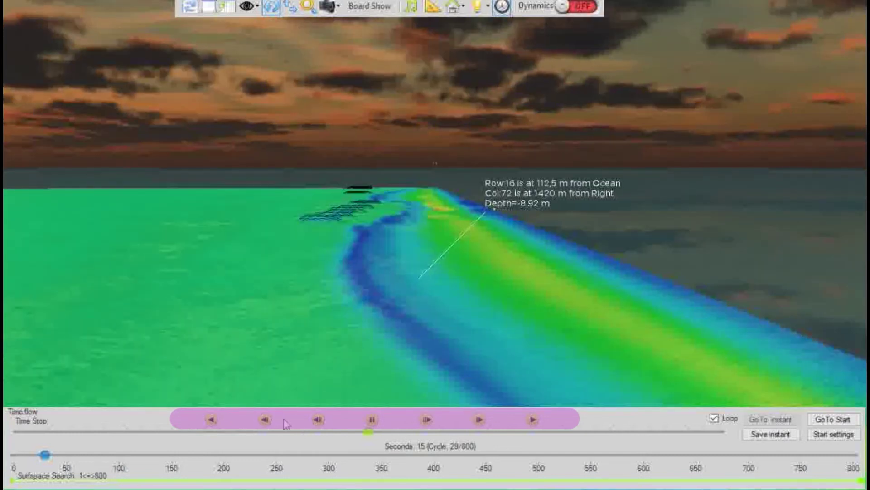
left_click(535, 419)
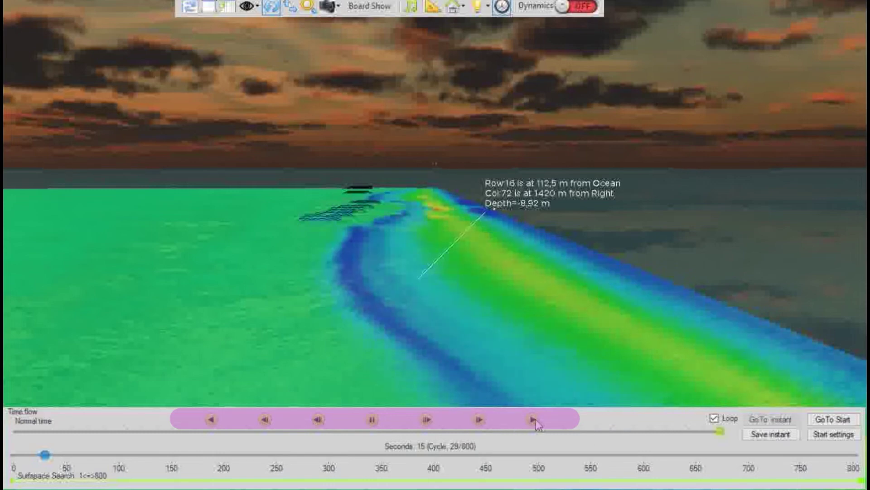
- Run the swell simulation backwards at reverse speed -1 and stop time to examine the wave near the ocean edge
left_click(211, 420)
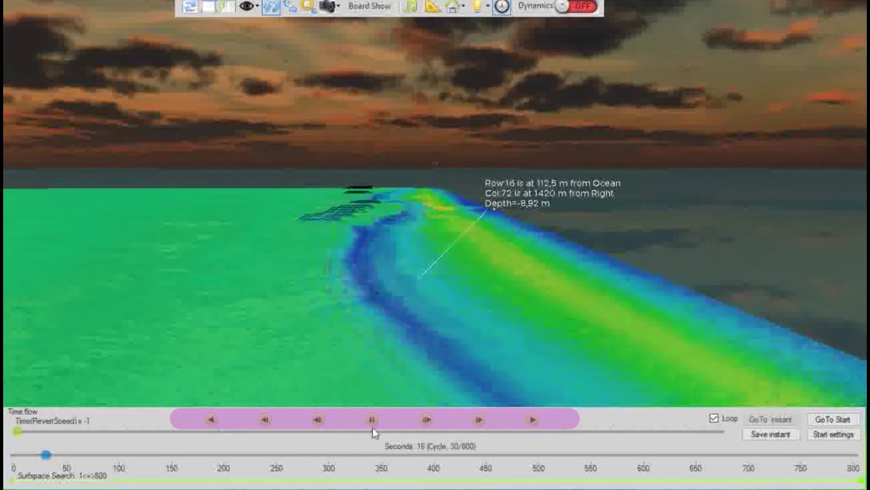
left_click(371, 425)
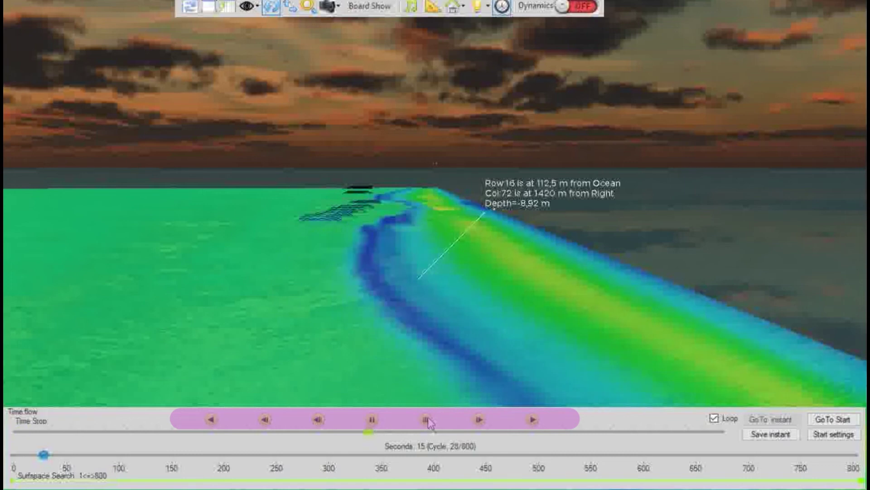
mouse_move(381, 434)
left_mouse_down()
mouse_move(647, 431)
mouse_move(84, 436)
mouse_move(372, 430)
left_mouse_up()
left_click(372, 420)
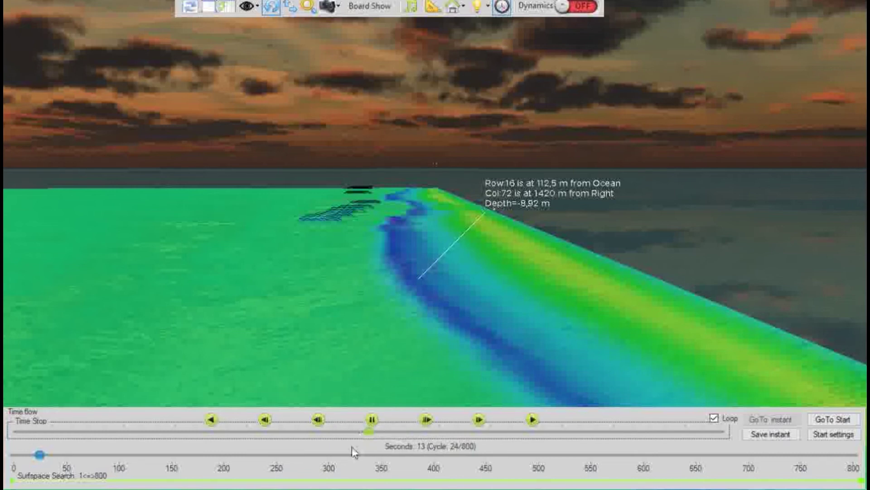
- Advance the simulation to about cycle 40, run it at normal time, and examine the swell entering the bay from several angles
mouse_move(39, 455)
left_mouse_down()
mouse_move(16, 456)
mouse_move(291, 455)
mouse_move(46, 456)
mouse_move(55, 457)
left_mouse_up()
left_click_drag(296, 246, 518, 324)
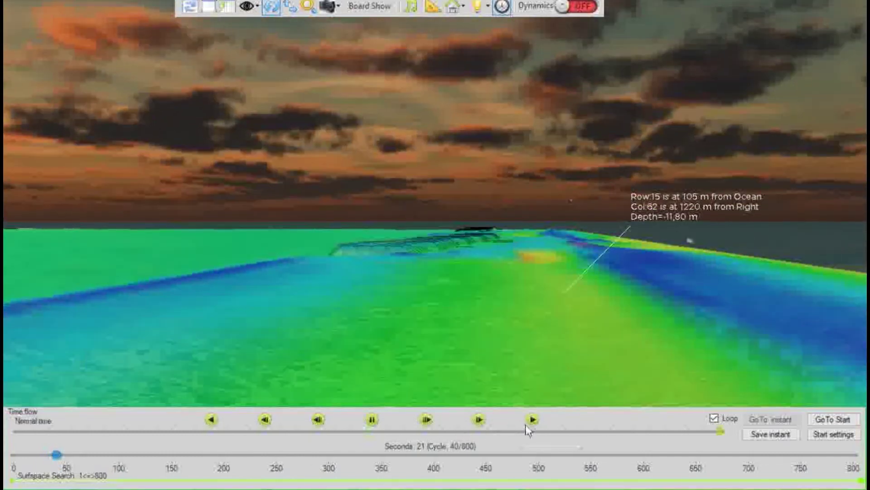
left_click_drag(529, 430, 721, 431)
left_click_drag(376, 201, 491, 370)
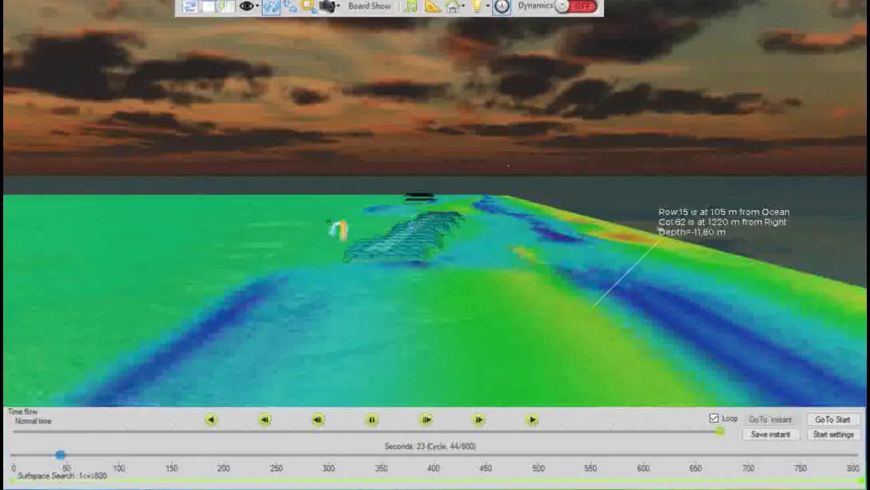
left_click_drag(338, 229, 463, 356)
left_click_drag(450, 132, 369, 288)
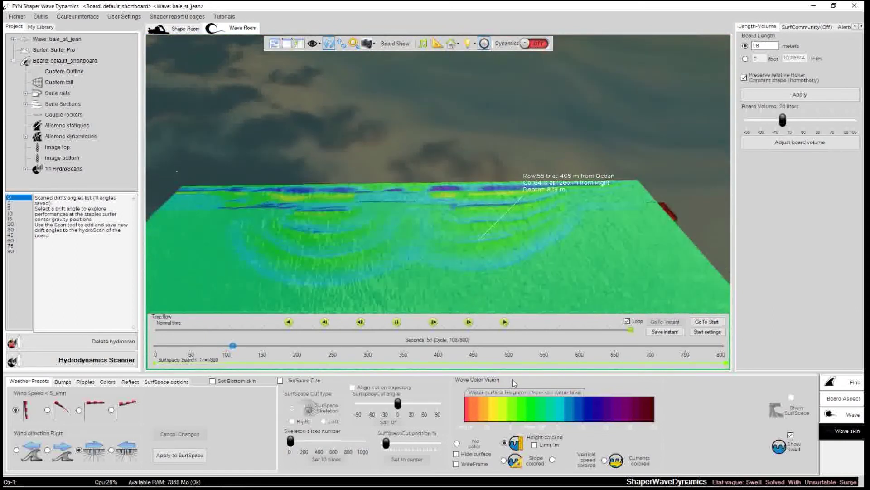
- Colour the water surface by height with the colour range limited to 1 m
left_click(510, 440)
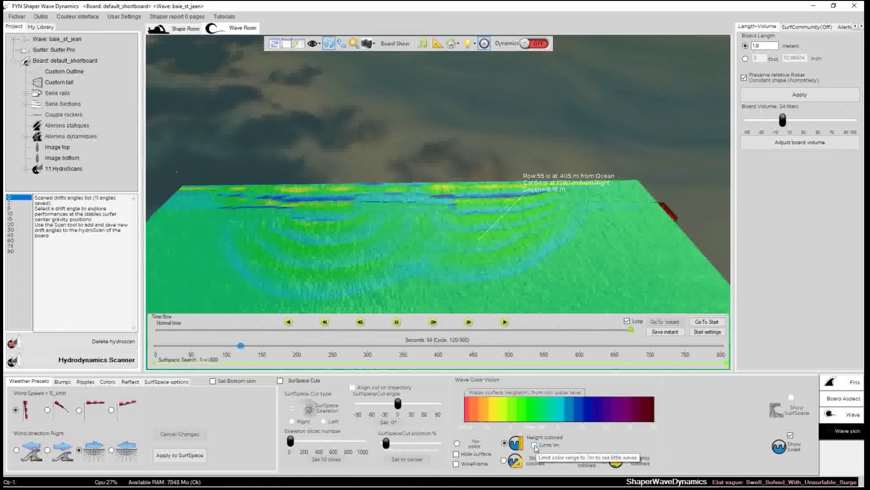
left_click(535, 445)
left_click_drag(446, 219, 479, 231)
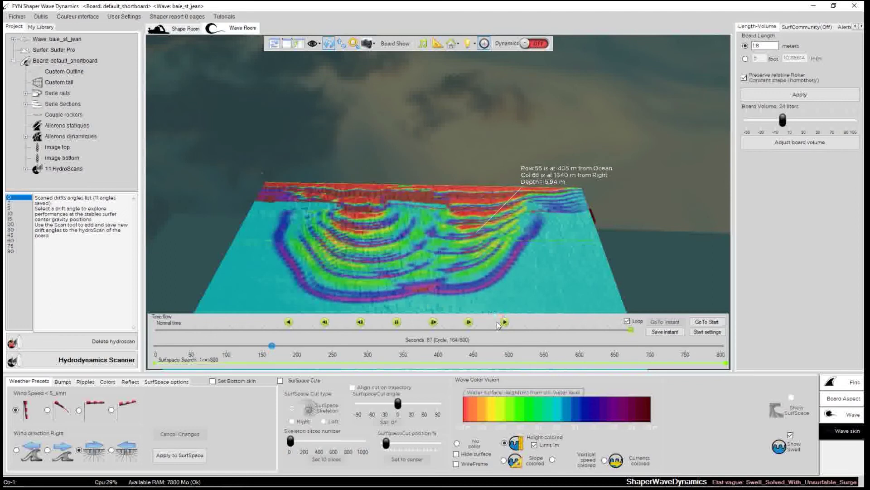
- Advance the simulation to about cycle 410 and examine how the swell spreads across the whole bay
scroll(454, 254, "down", 2)
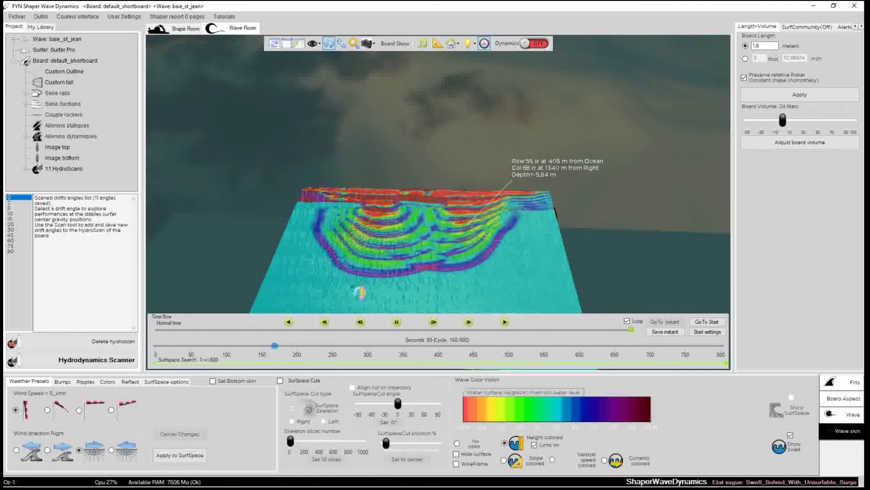
scroll(454, 263, "up", 2)
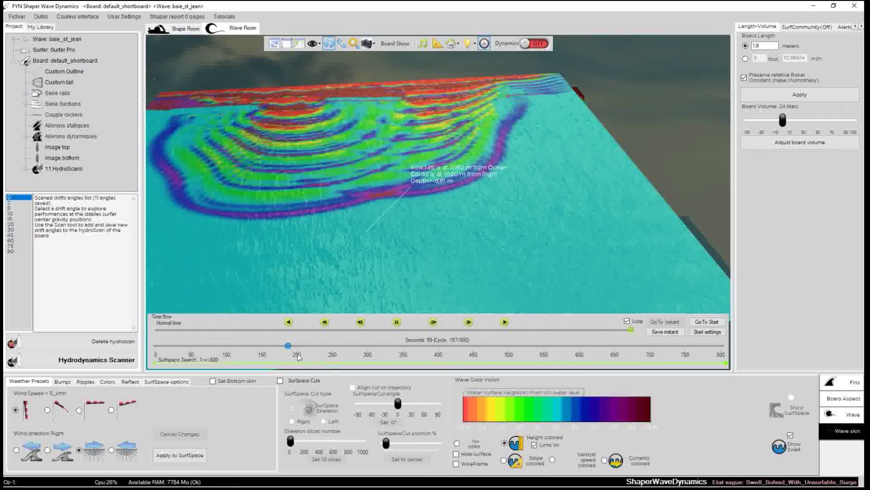
left_click_drag(290, 347, 447, 347)
scroll(442, 206, "down", 3)
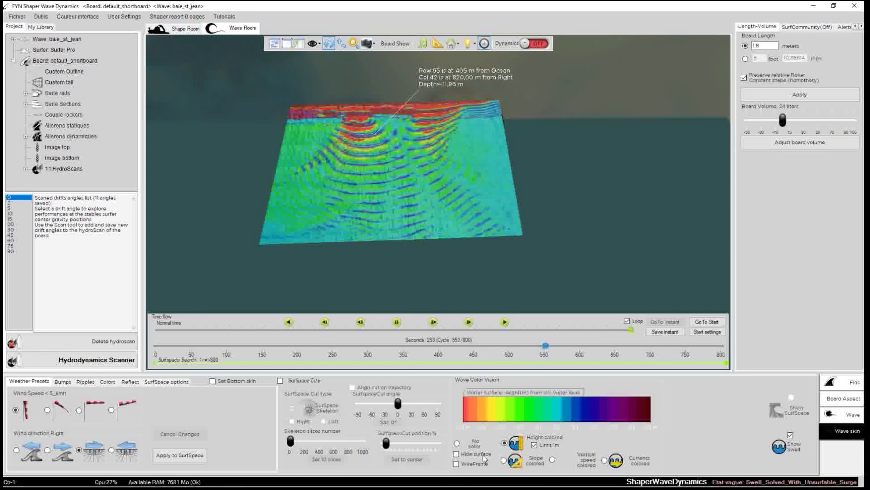
- Try the slope and vertical speed colourings on the water surface, and return to height colouring over the whole bay
left_click(509, 462)
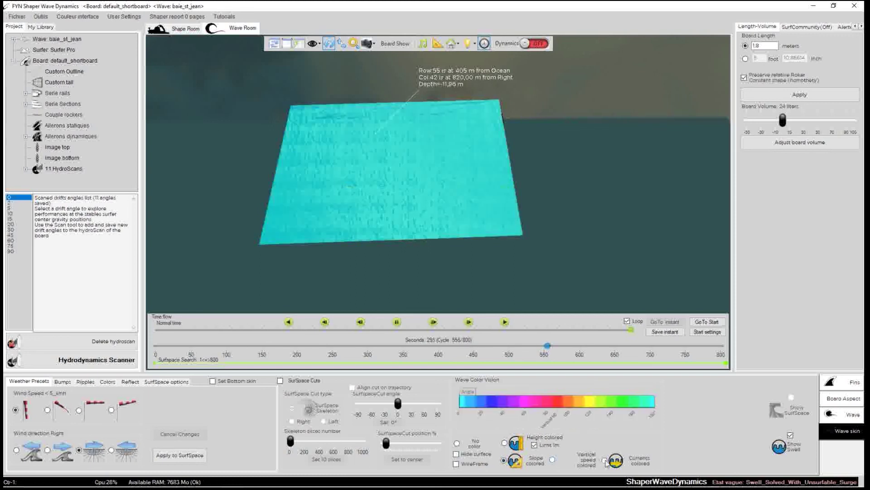
left_click(553, 460)
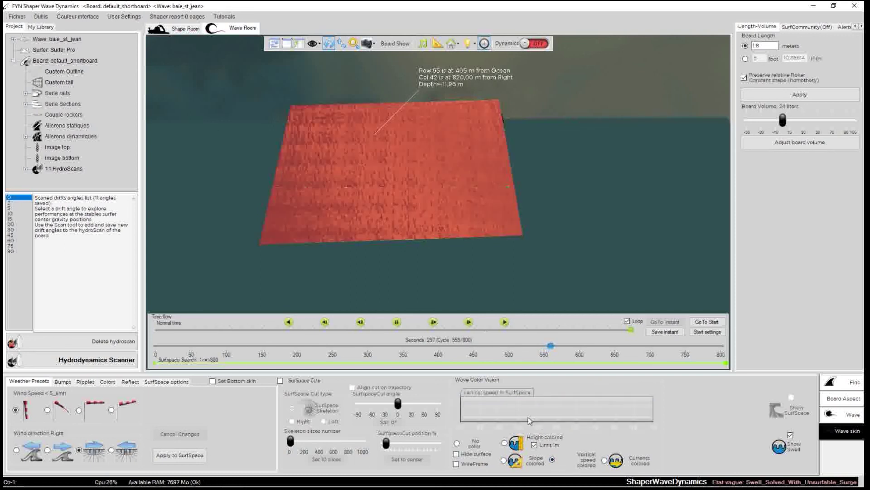
left_click(504, 442)
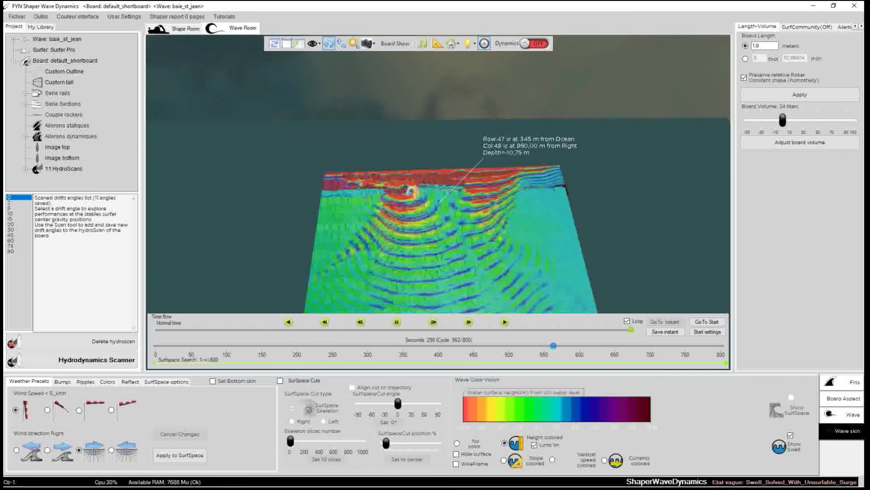
scroll(456, 259, "down", 5)
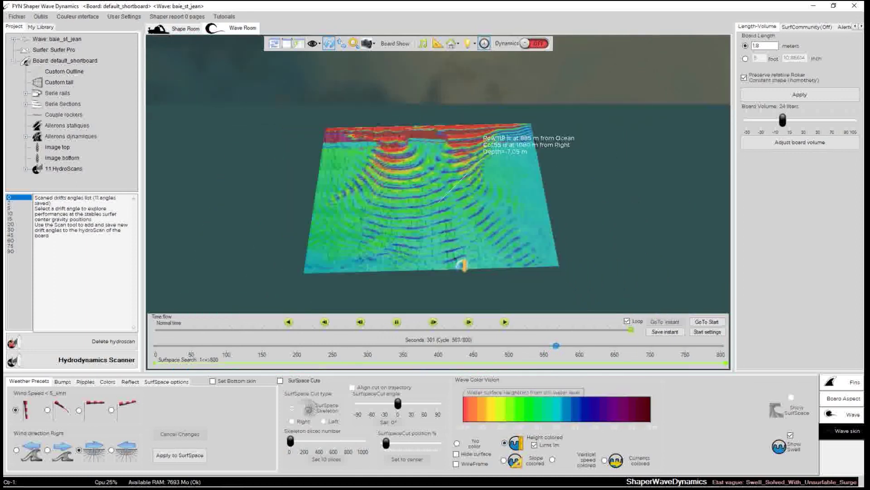